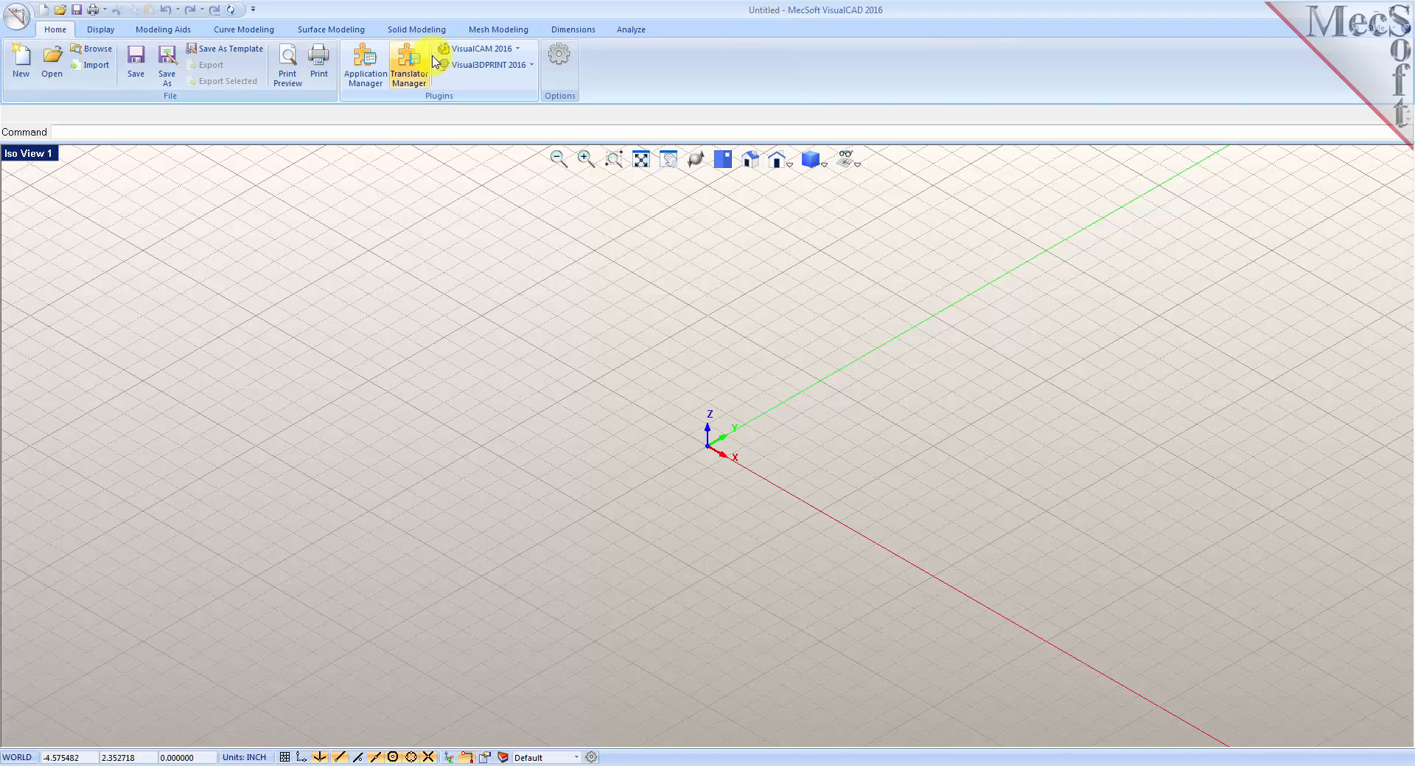
# Load the VisualCAM nesting module and look through its browser sections, from nesting type to preview and commit, ending on the nesting type
pyautogui.click(519, 48)
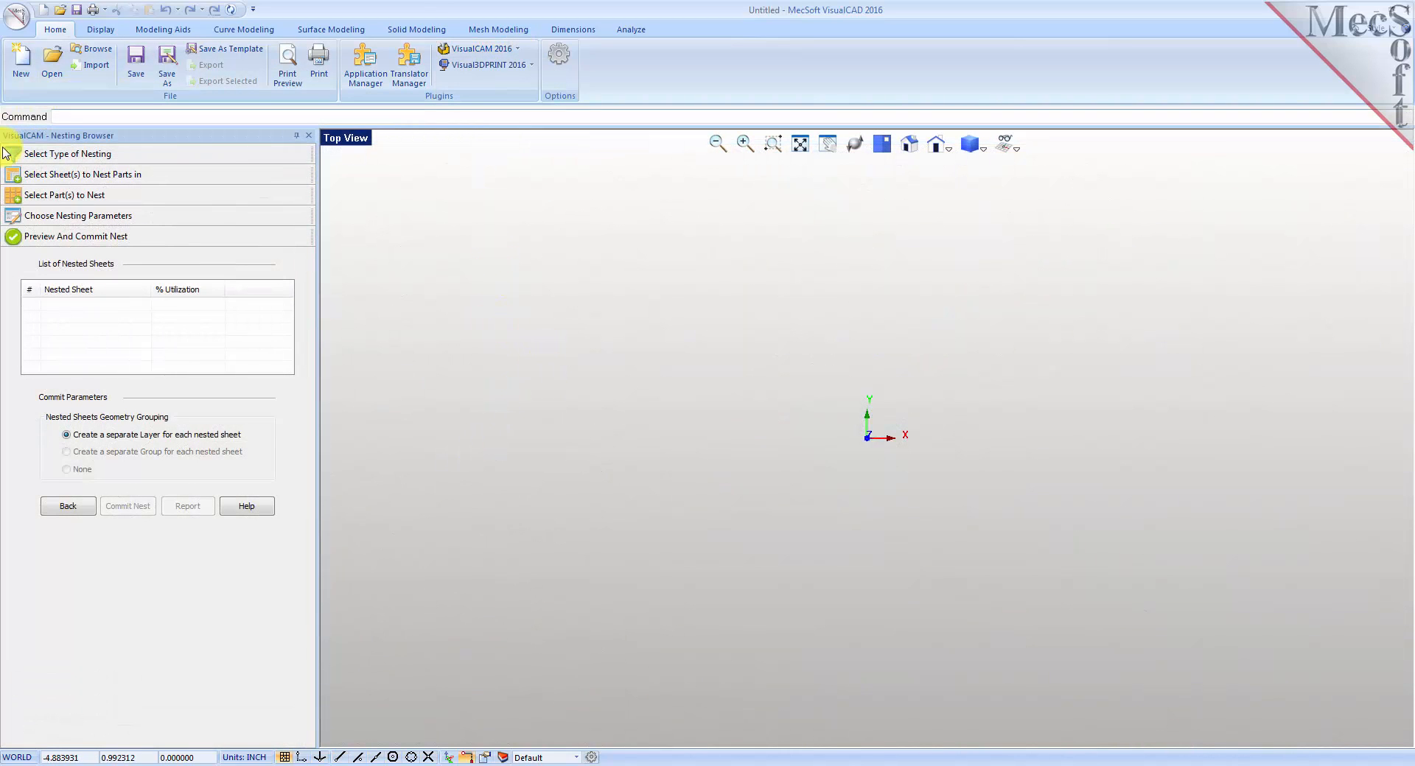
pyautogui.click(79, 154)
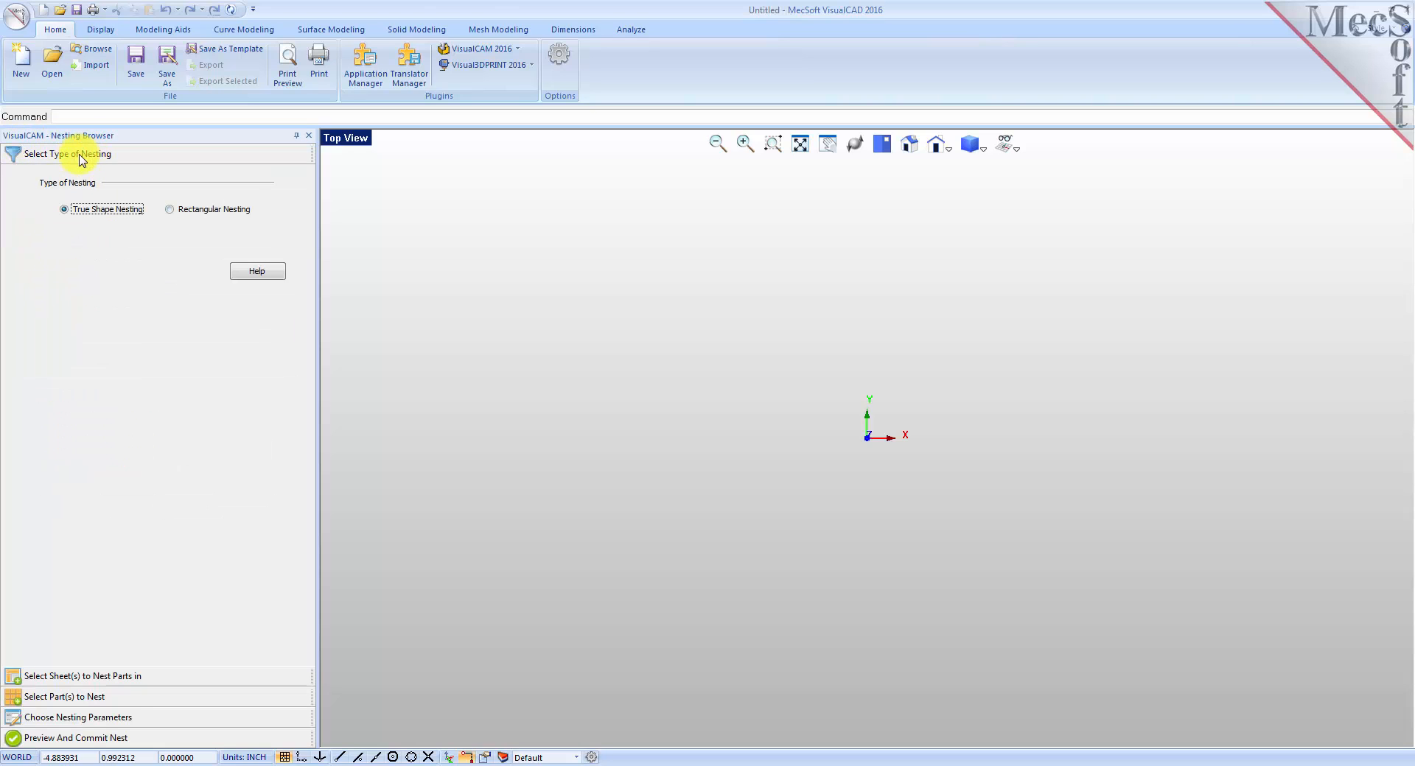
pyautogui.click(45, 676)
pyautogui.click(46, 698)
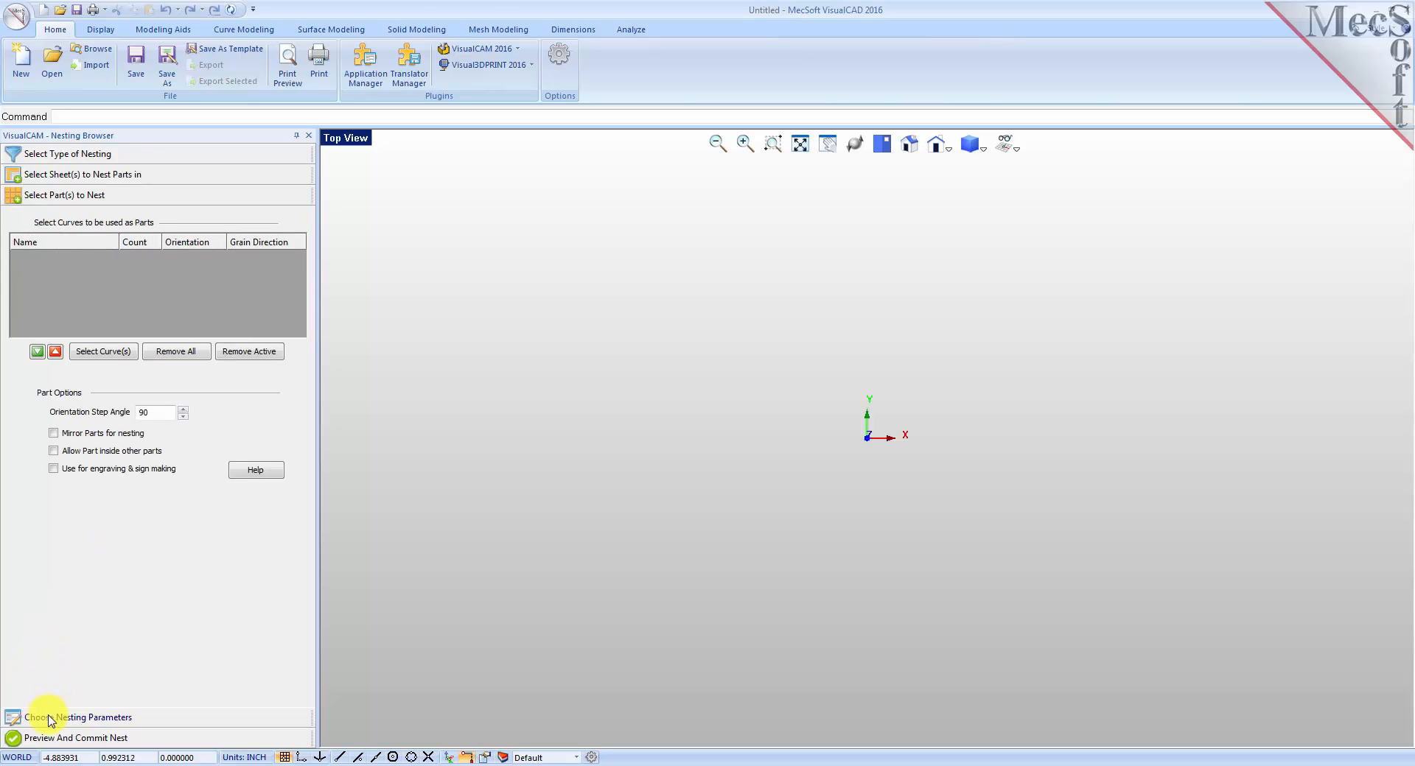
pyautogui.click(48, 718)
pyautogui.click(50, 739)
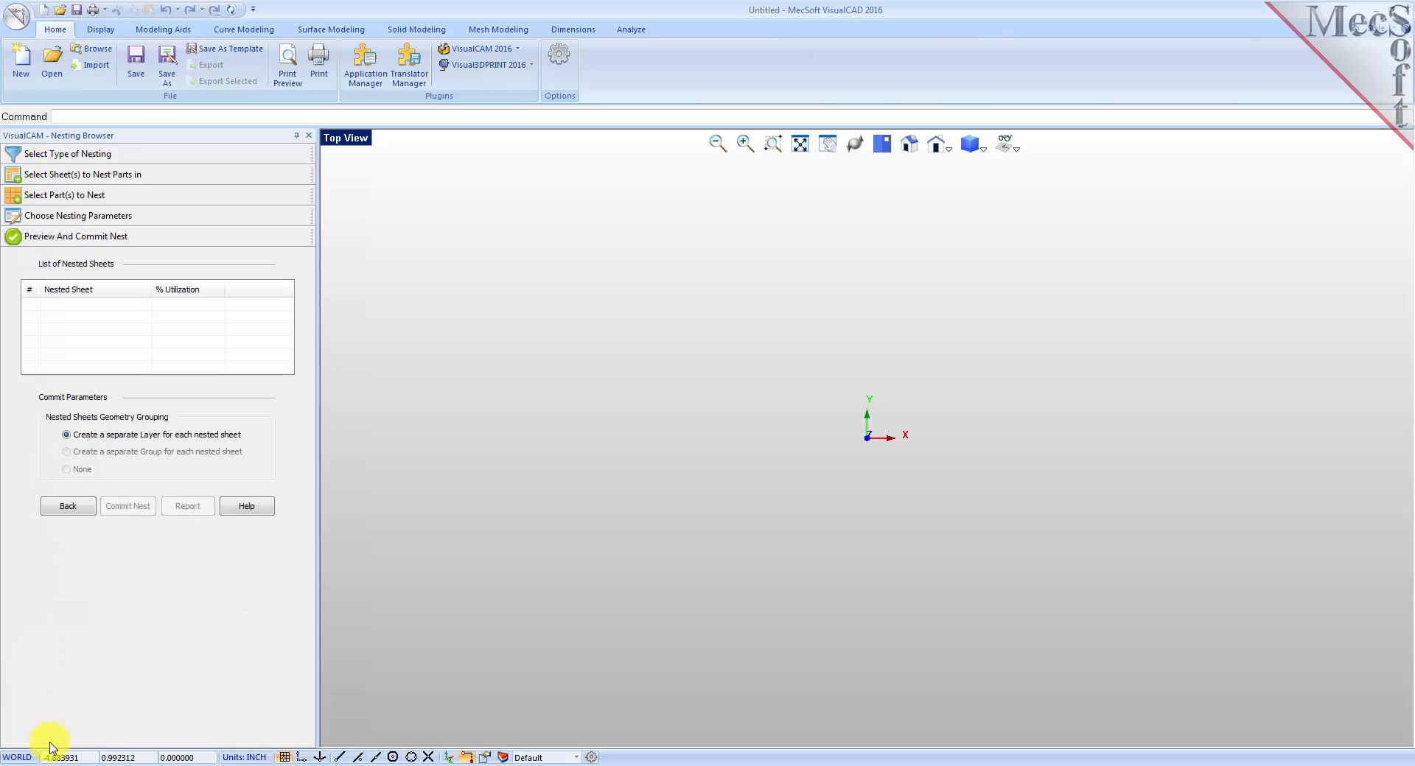
pyautogui.moveTo(317, 282)
pyautogui.mouseDown()
pyautogui.moveTo(389, 288)
pyautogui.moveTo(298, 290)
pyautogui.moveTo(325, 290)
pyautogui.mouseUp()
pyautogui.click(93, 156)
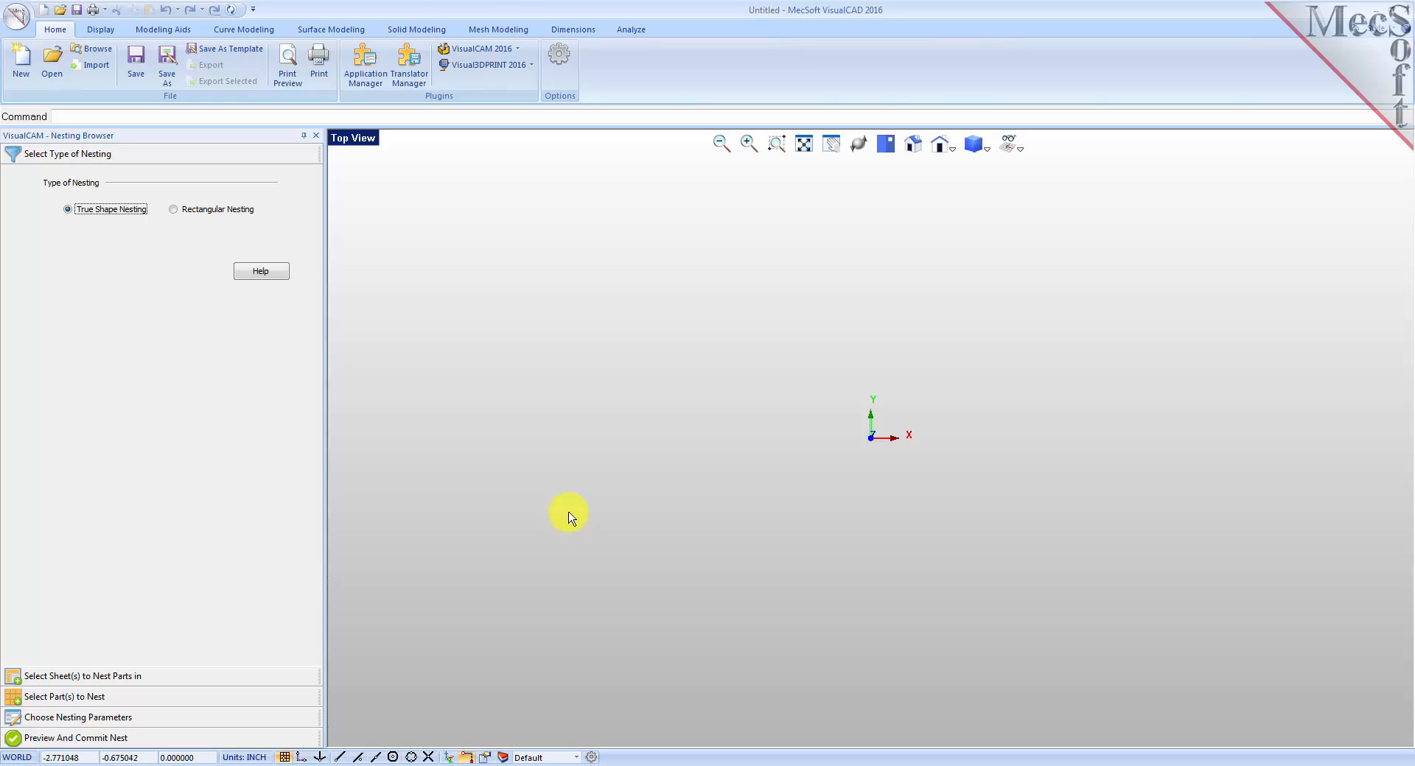
# Open the part file TrueShapeNestQuickStartTutorial.vcp from the QuickStart folder
pyautogui.click(15, 17)
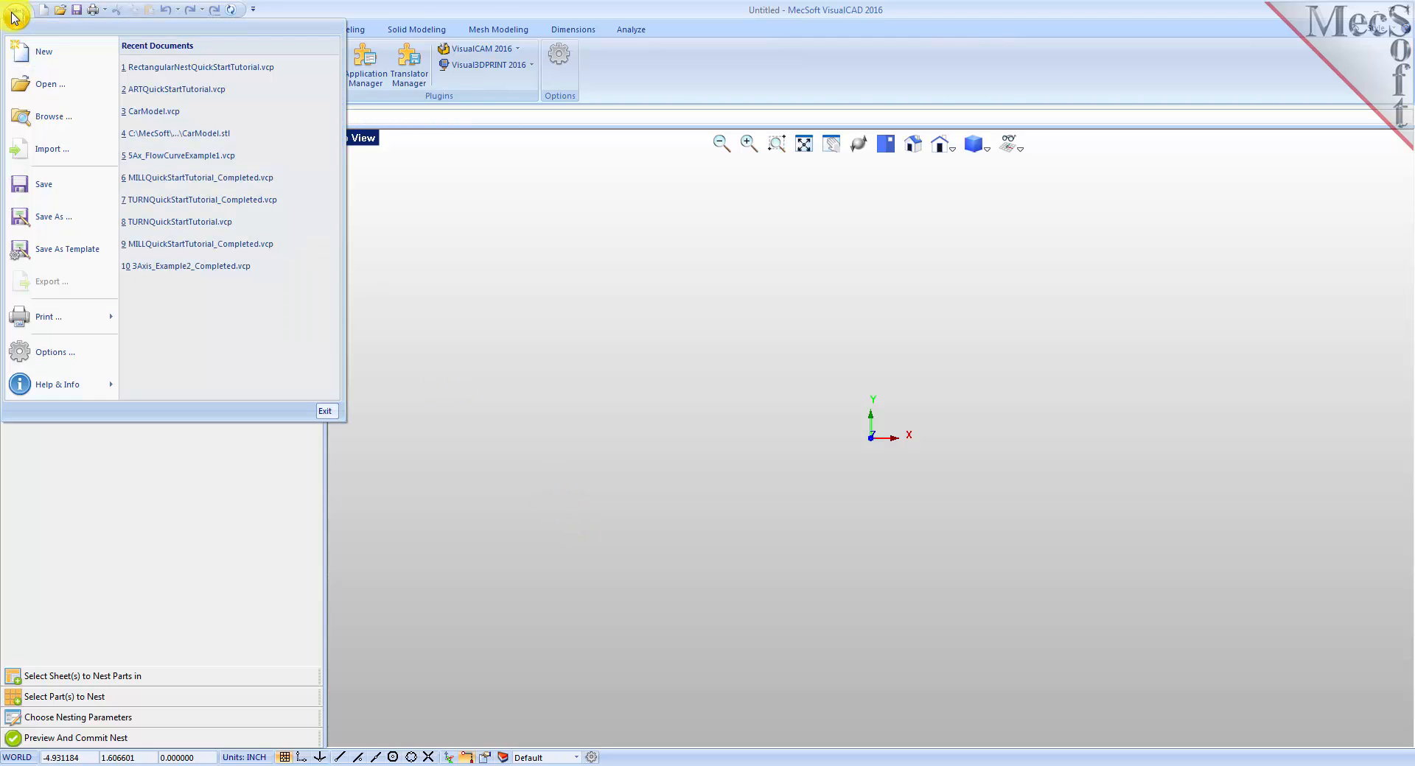
pyautogui.click(66, 90)
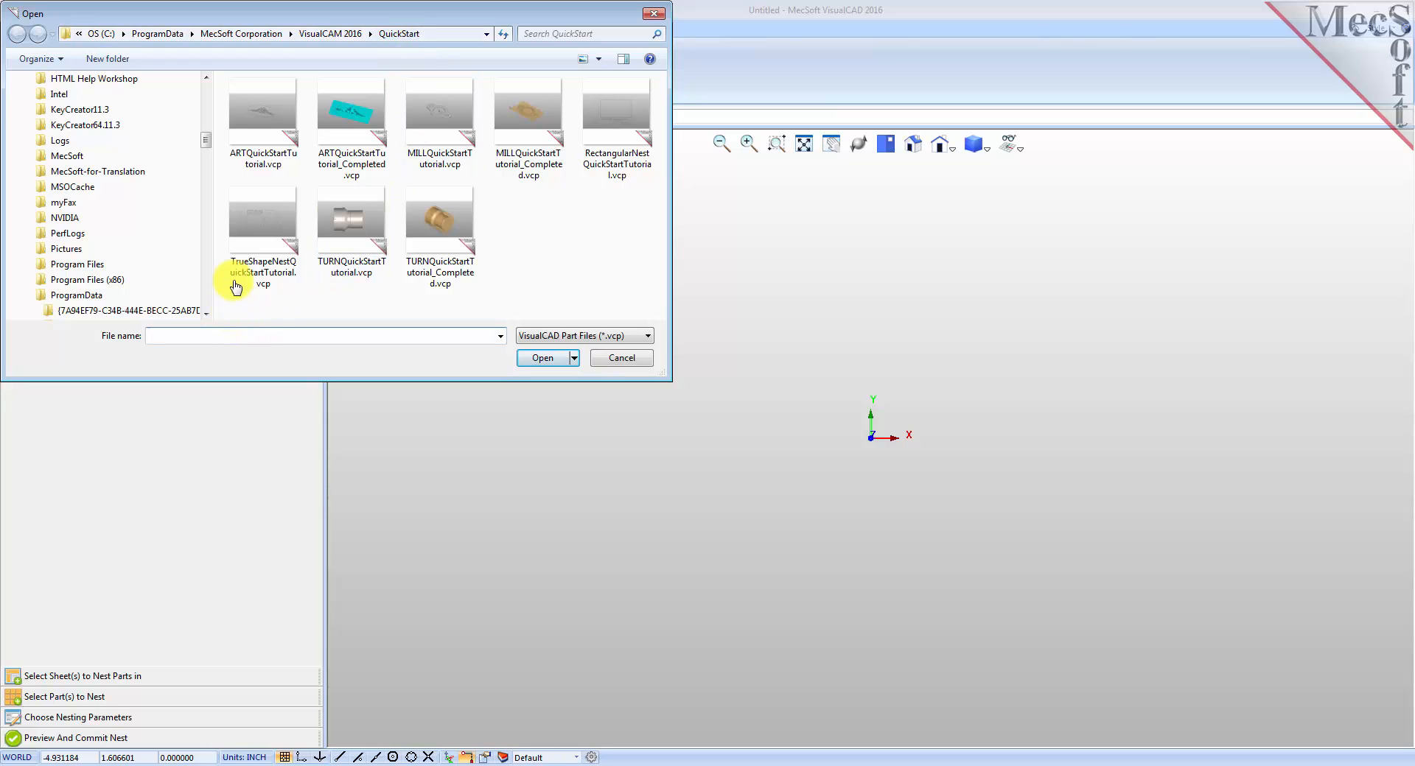
pyautogui.doubleClick(282, 279)
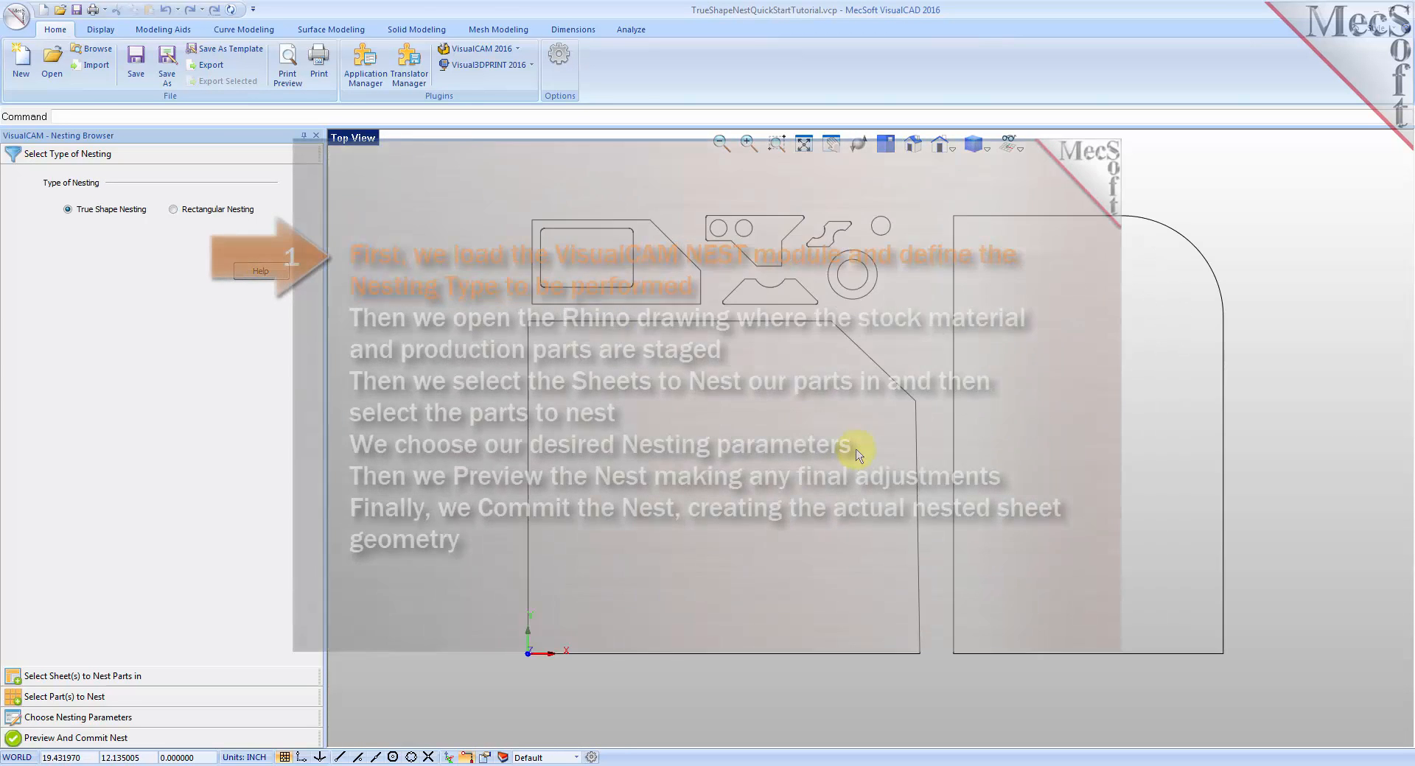
pyautogui.scroll(3, 851, 435)
pyautogui.scroll(-1, 835, 387)
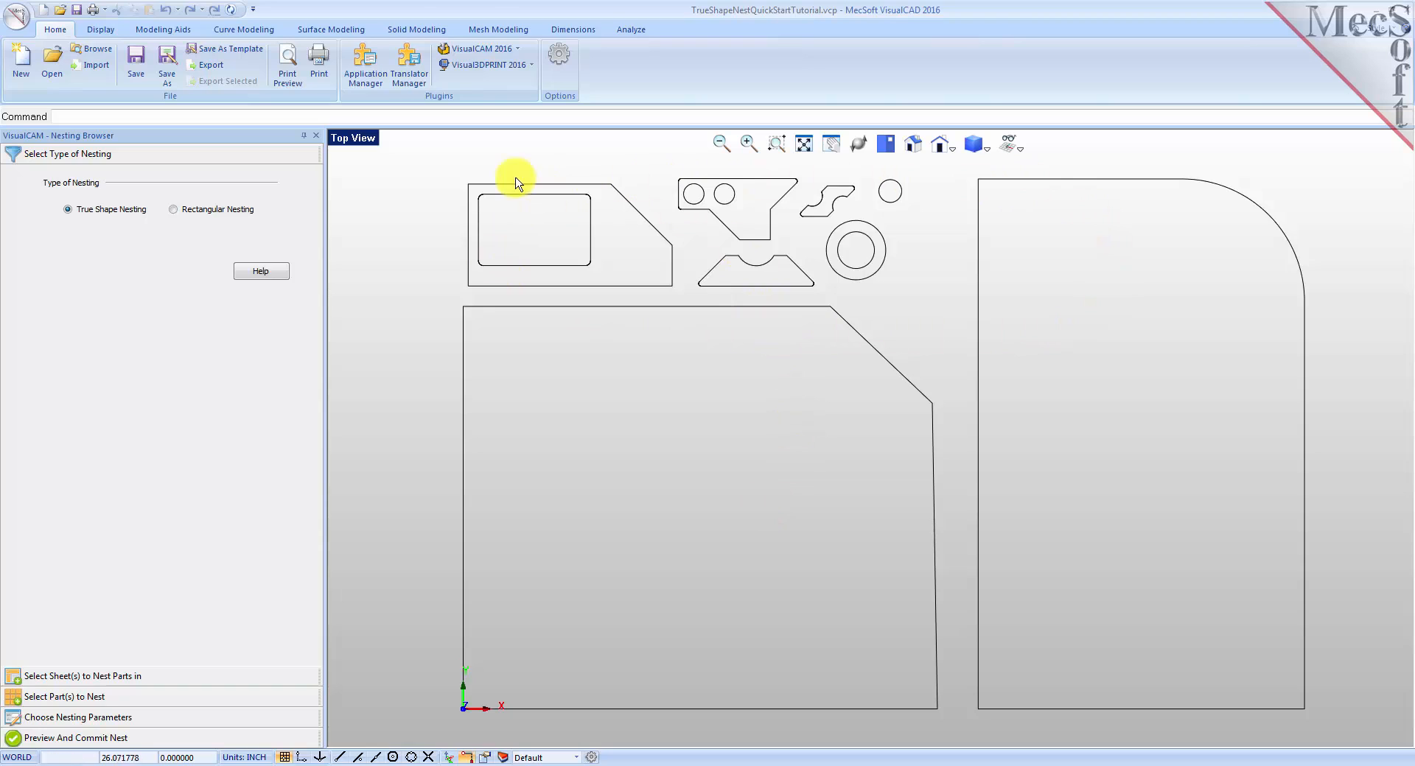
# Examine the large sheet outlines and the smaller part curves in the drawing by highlighting them individually
pyautogui.click(763, 307)
pyautogui.click(1068, 180)
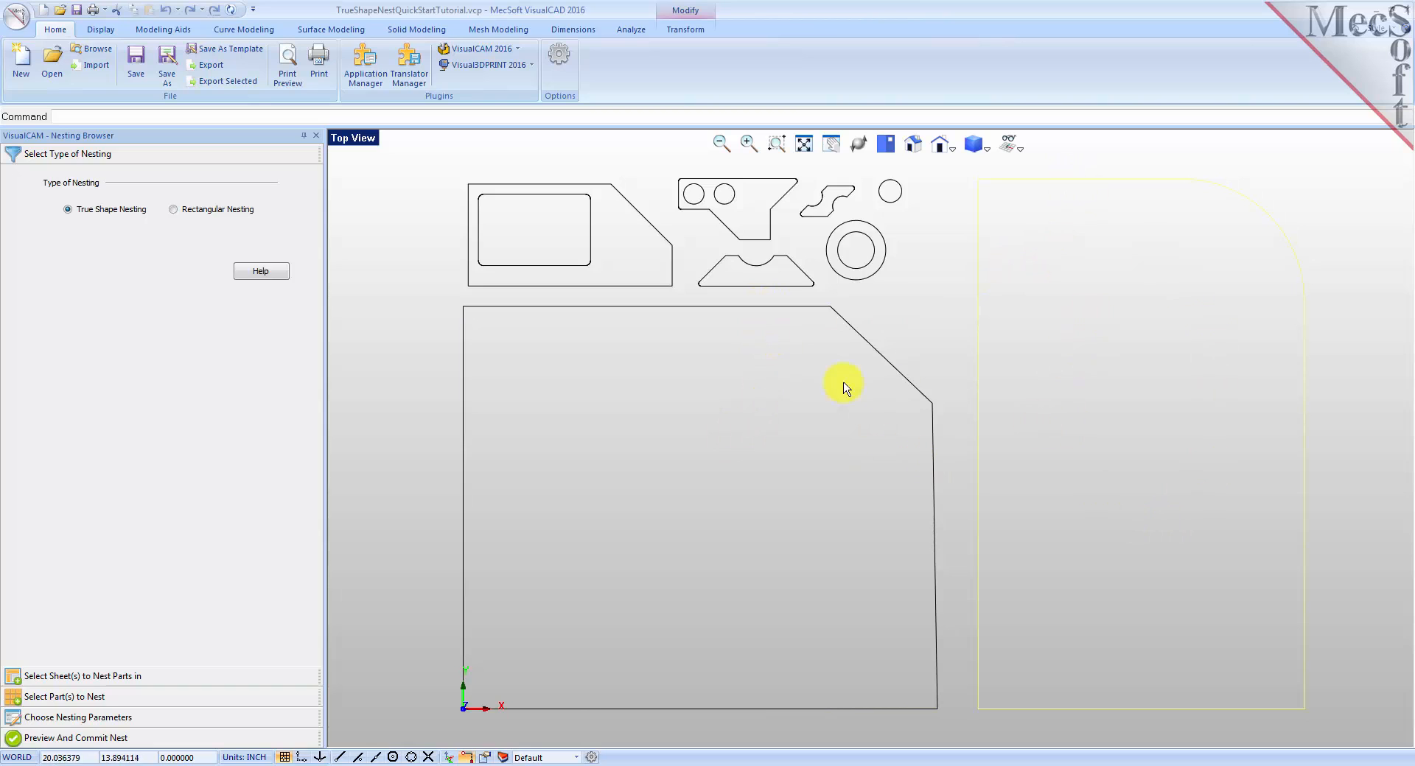
pyautogui.click(727, 431)
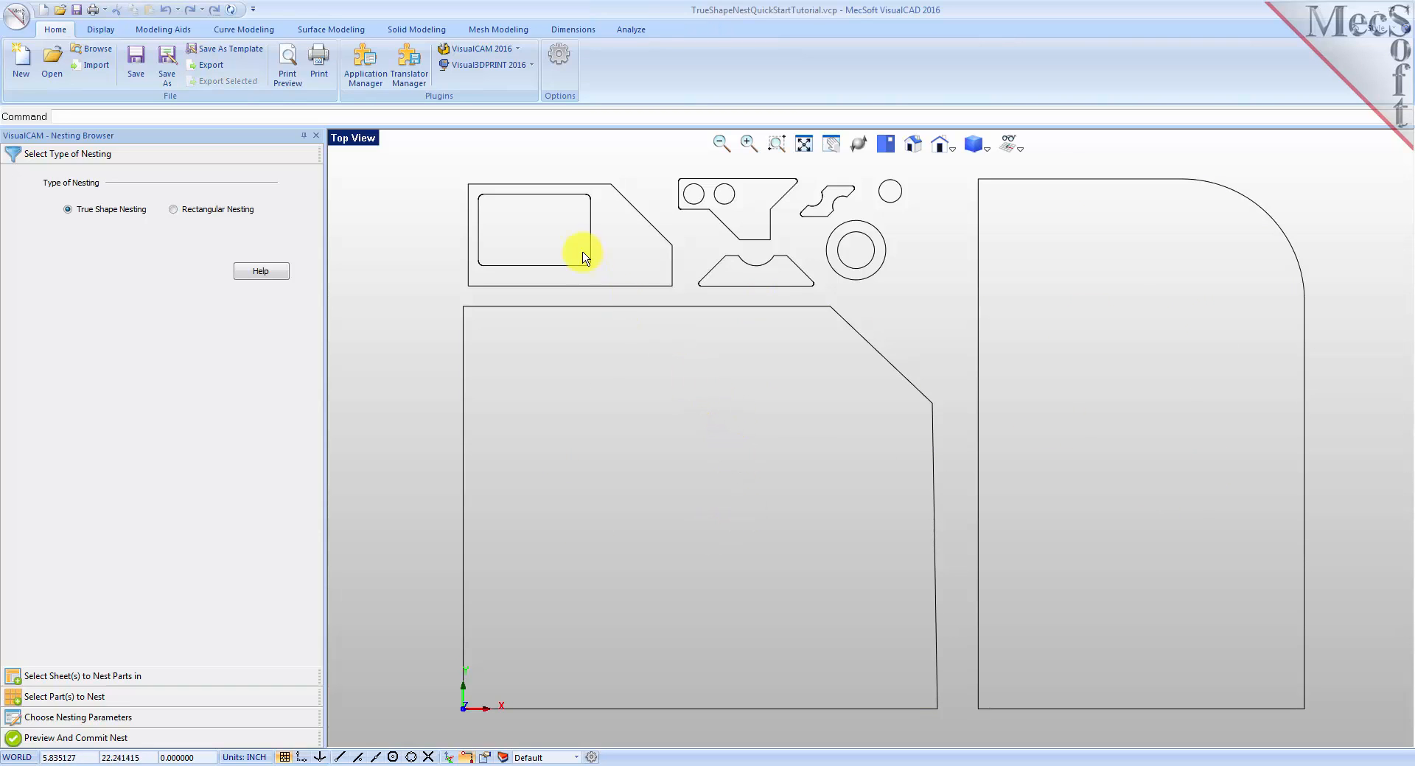
pyautogui.click(619, 196)
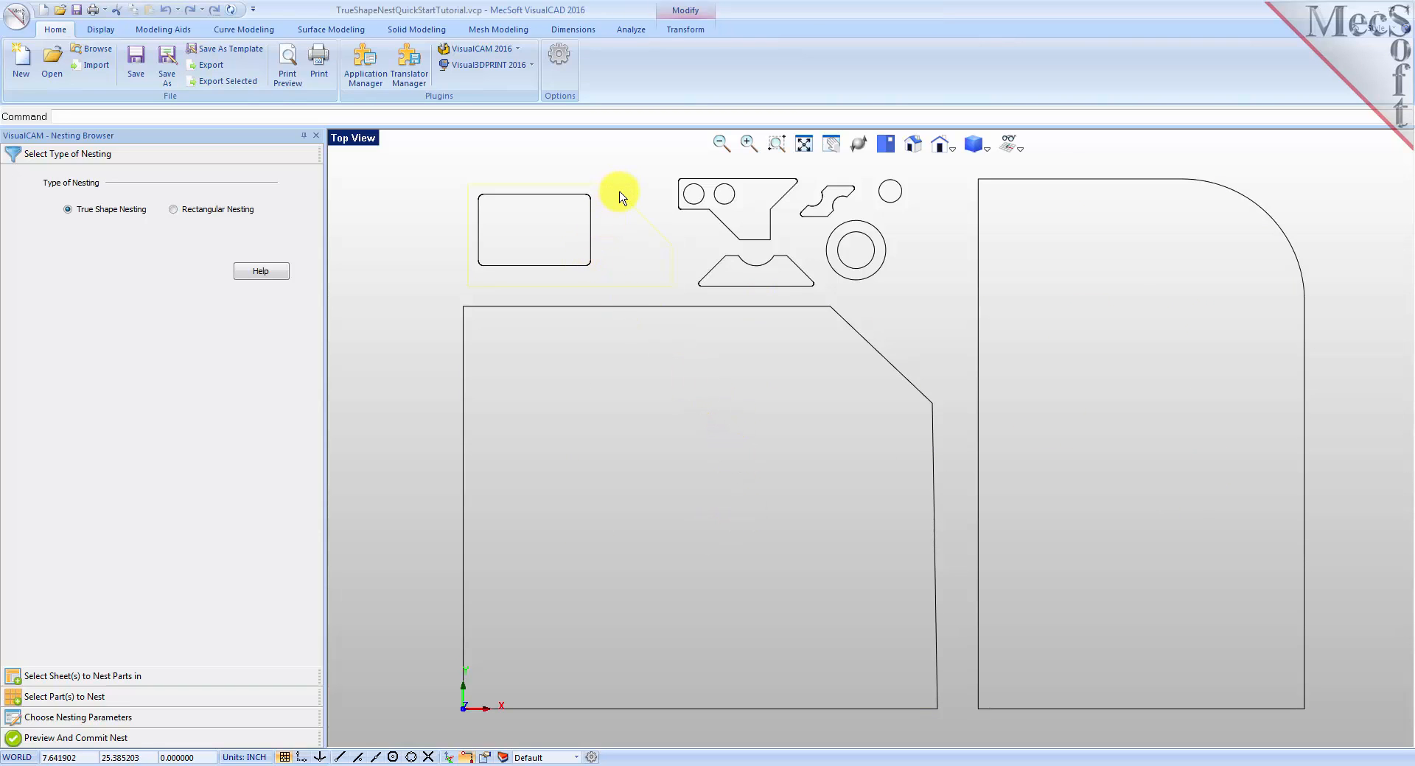
pyautogui.click(592, 236)
pyautogui.click(748, 239)
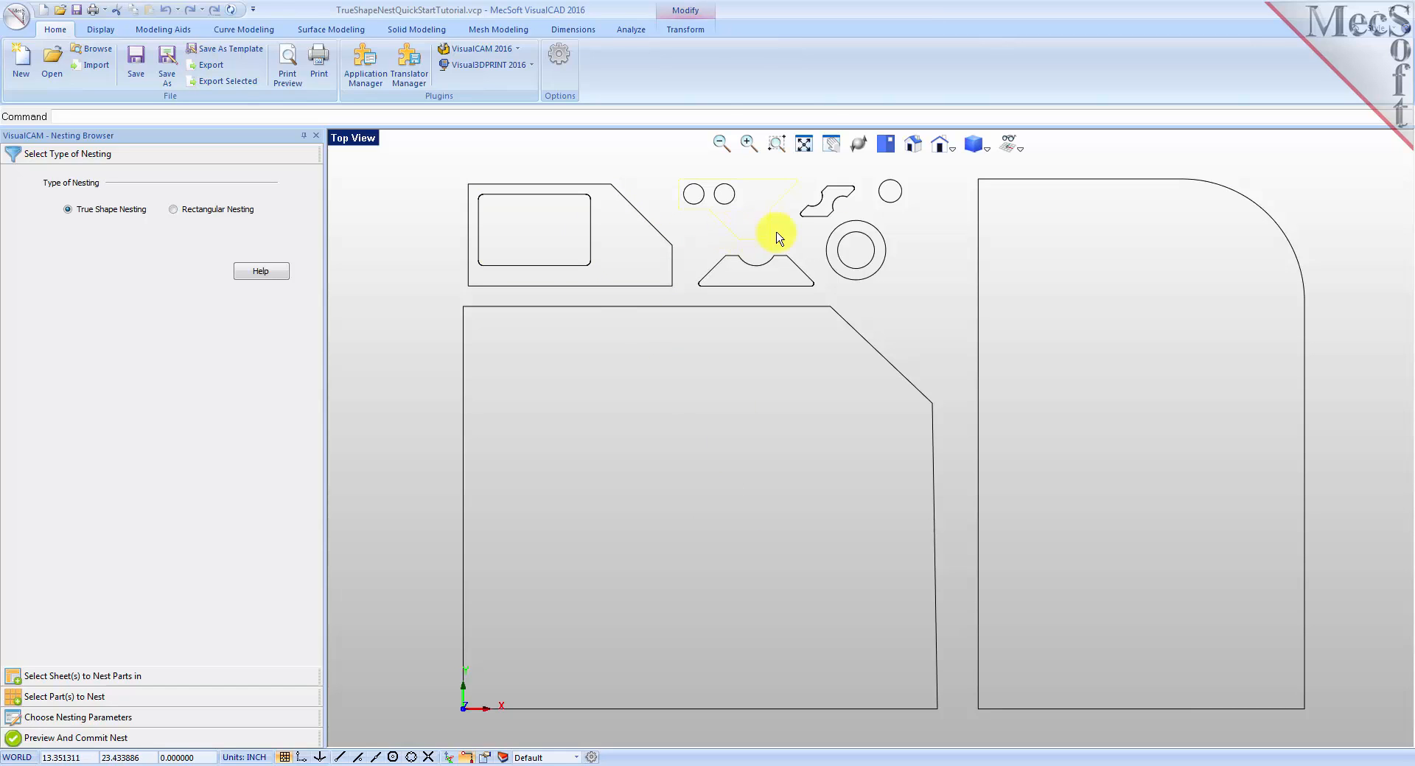
pyautogui.click(701, 388)
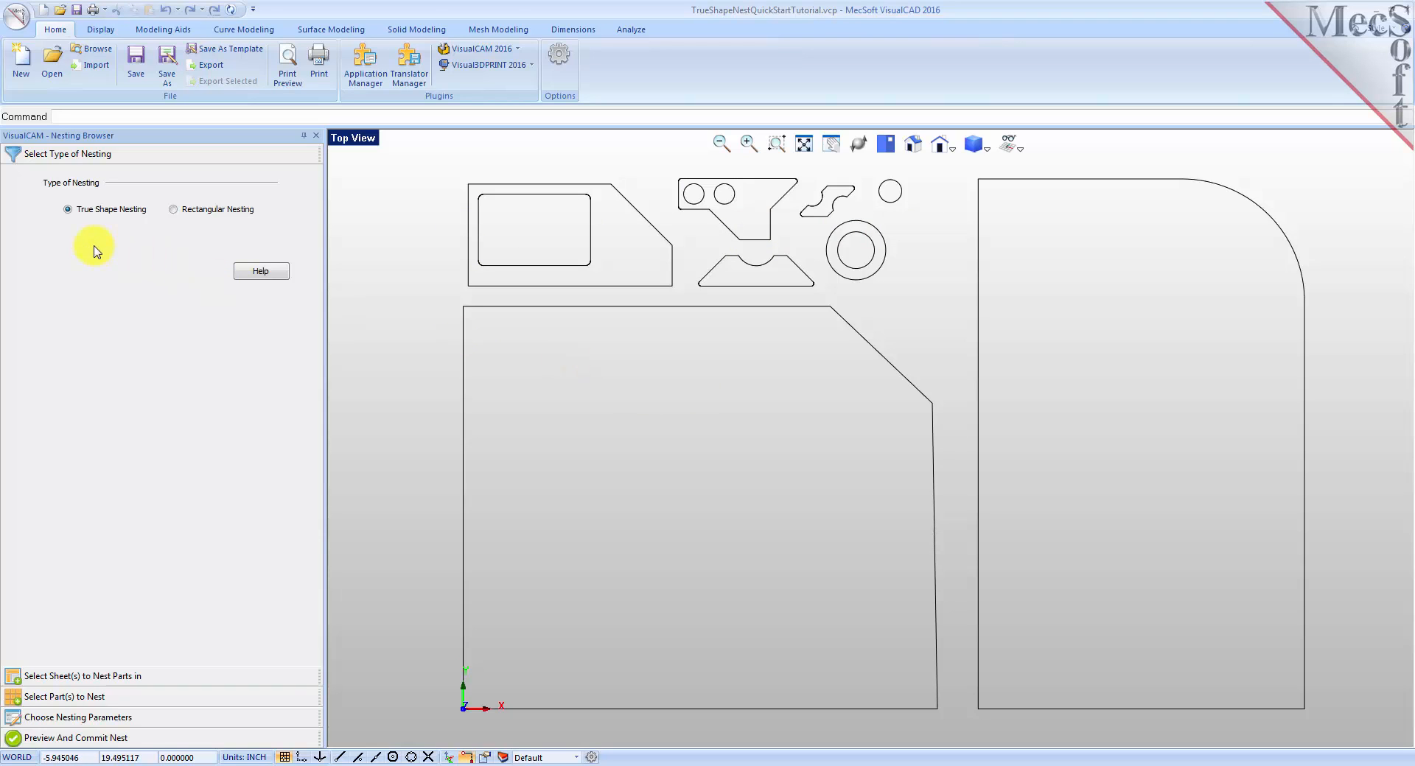
# Add the chamfered-corner outline and the rounded-corner outline as the sheets to nest parts in
pyautogui.click(46, 154)
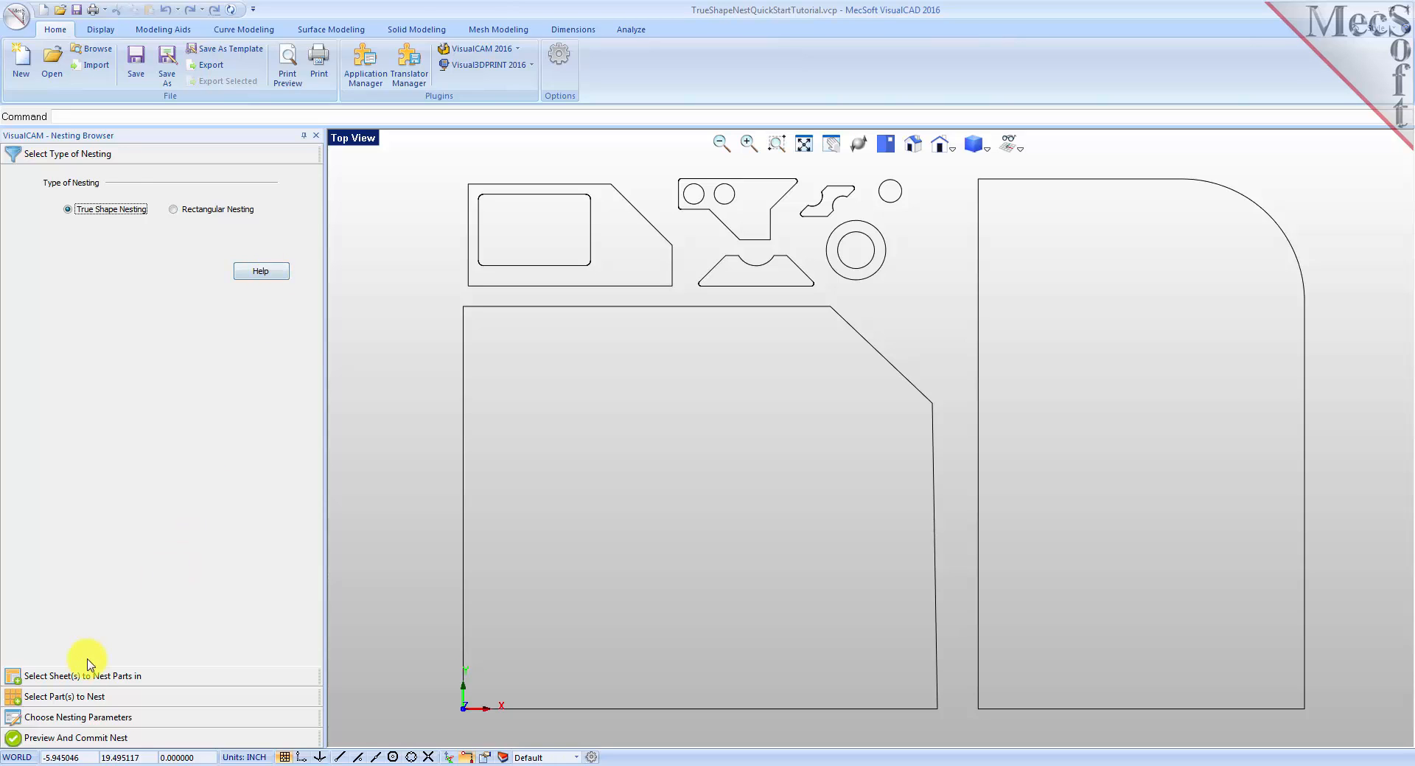
pyautogui.click(66, 676)
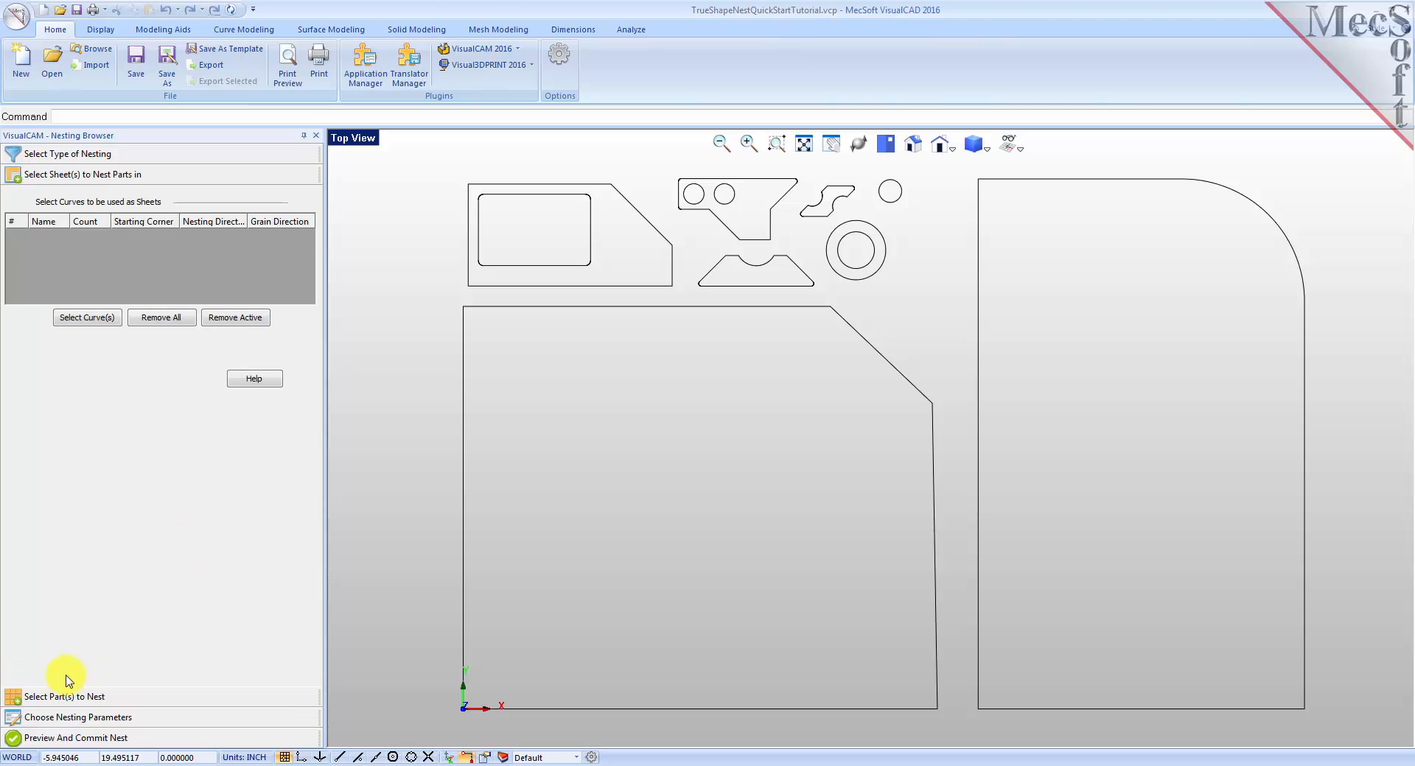
pyautogui.click(109, 325)
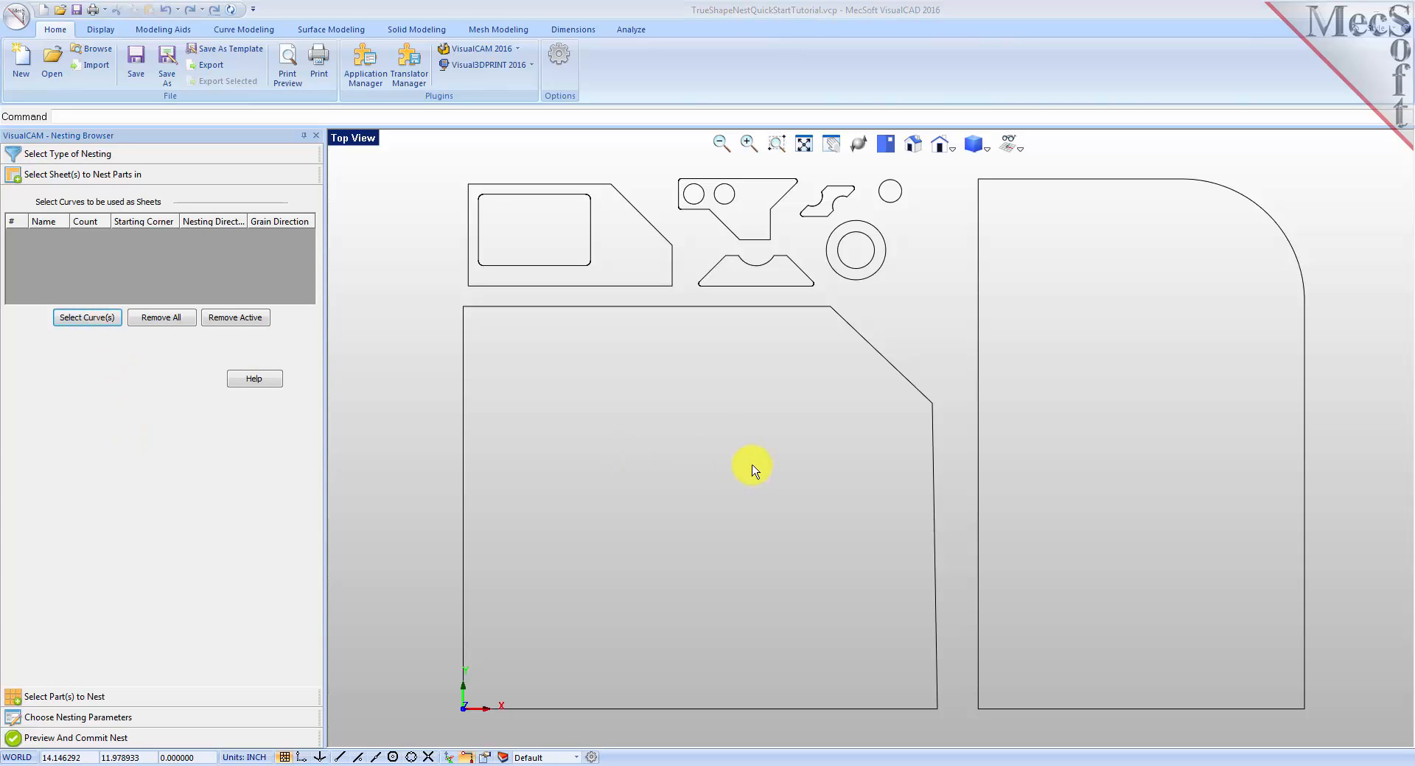
pyautogui.click(718, 308)
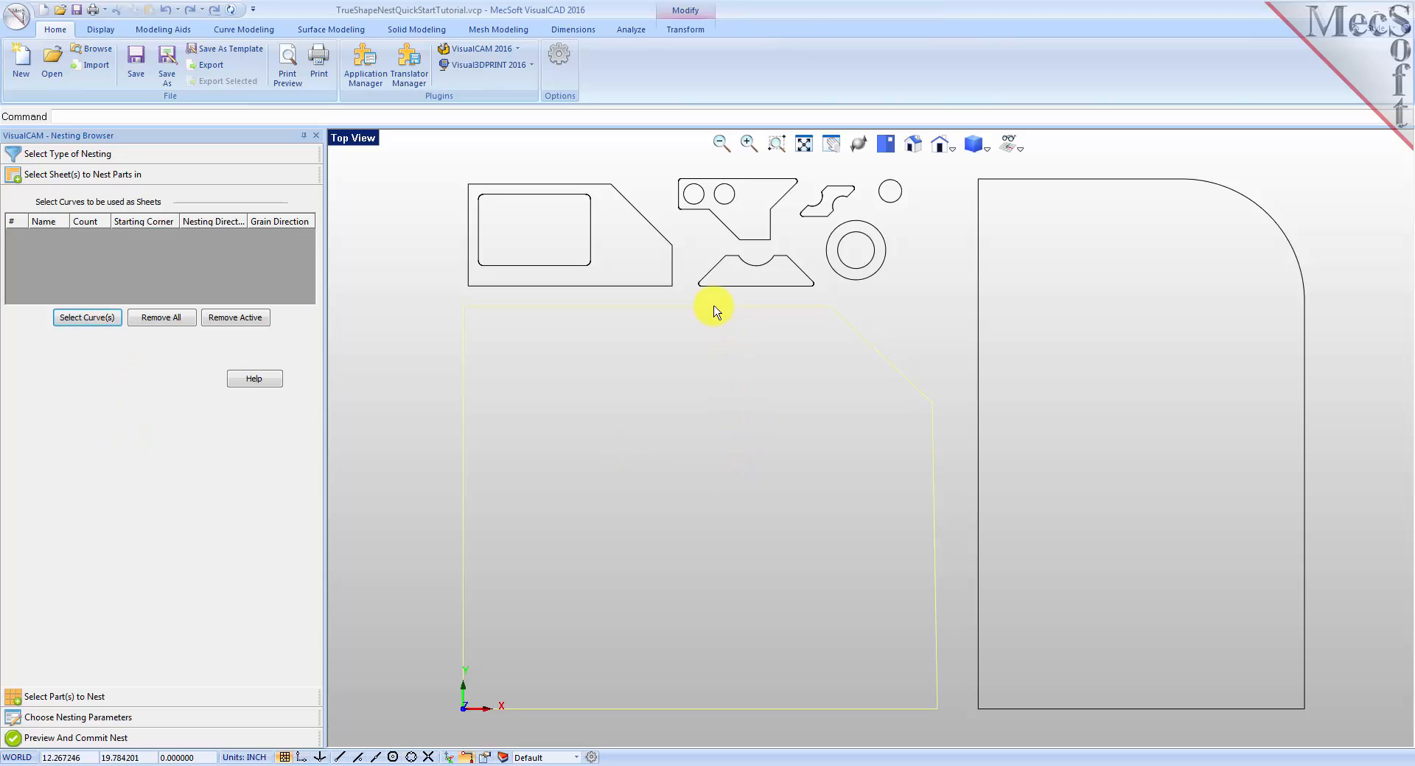
pyautogui.click(1132, 184)
pyautogui.rightClick(1130, 233)
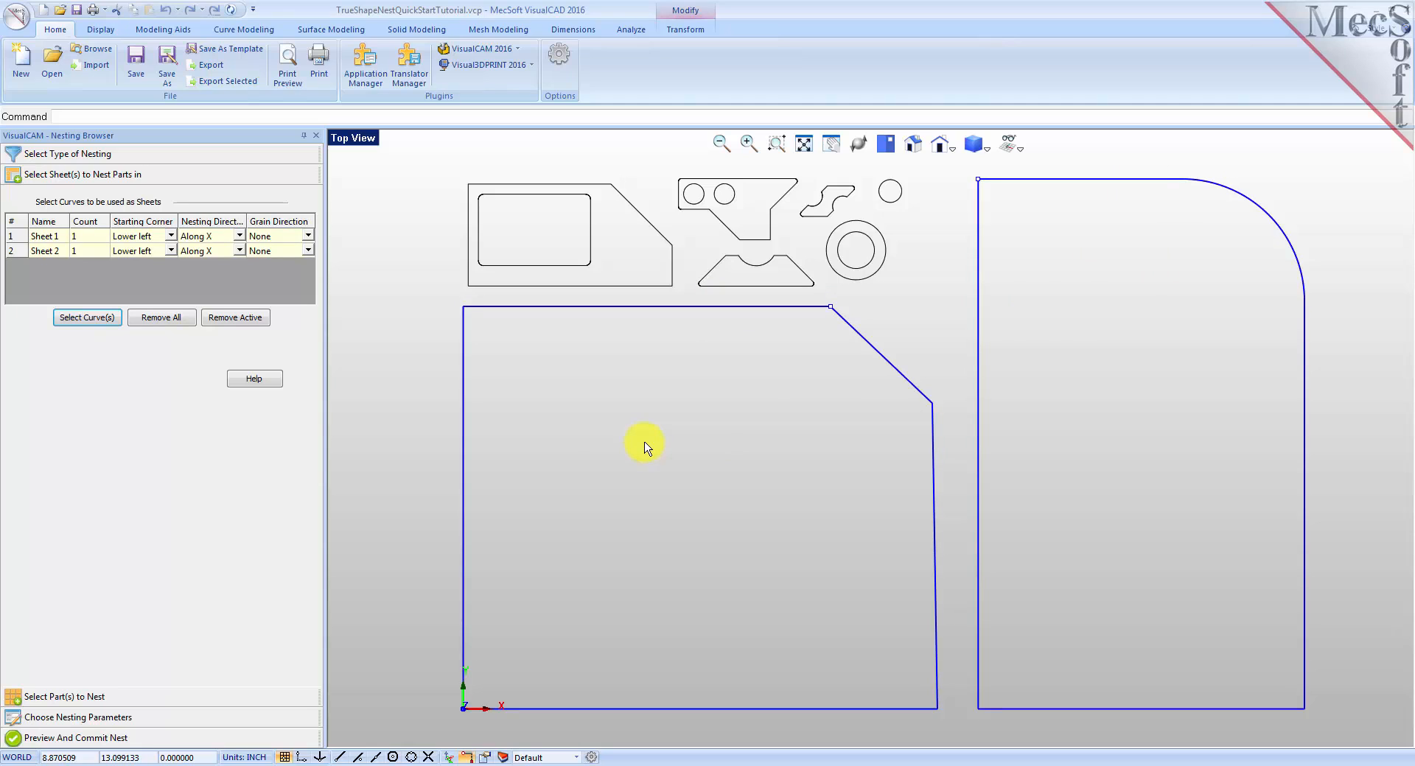
# Check which outlines Sheet 1 and Sheet 2 refer to and set the count of each to 2
pyautogui.click(49, 237)
pyautogui.click(48, 251)
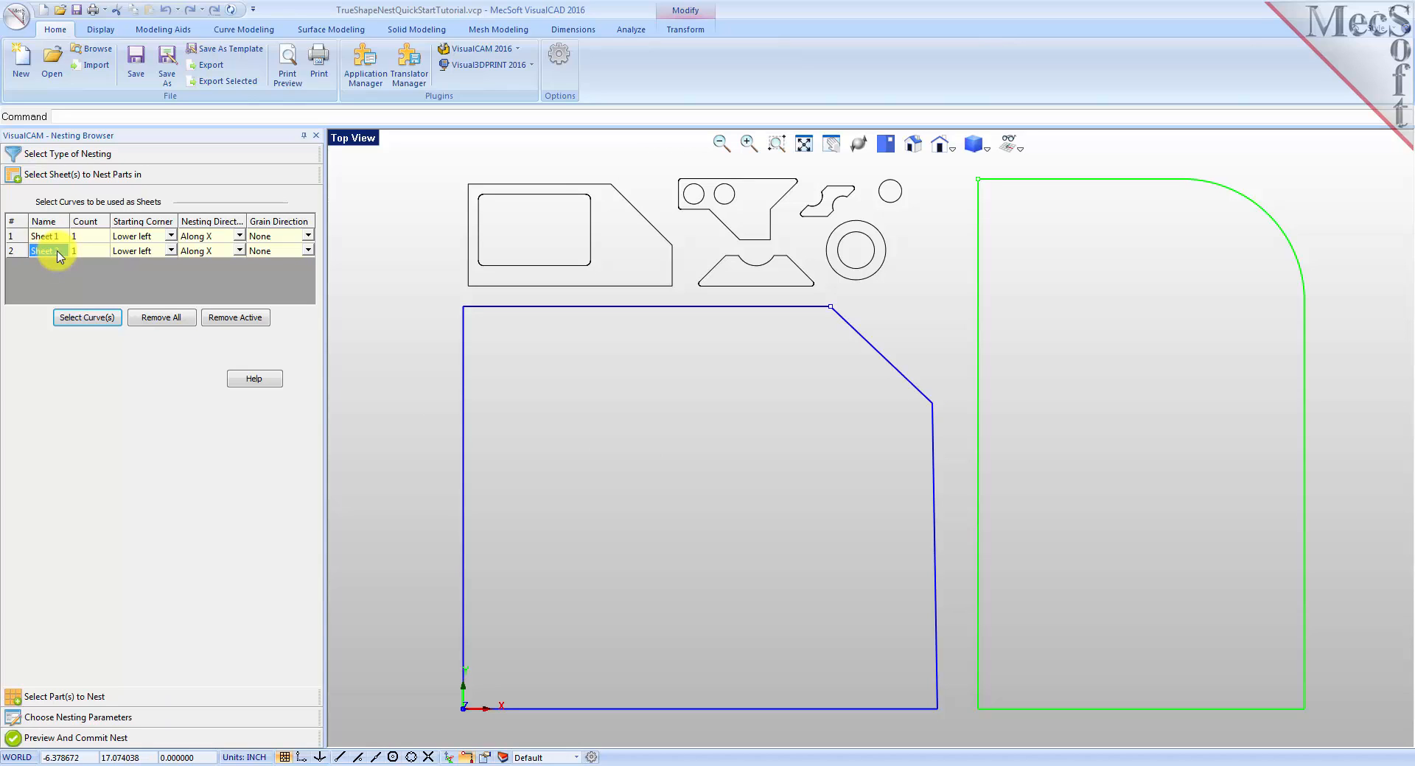
pyautogui.click(88, 238)
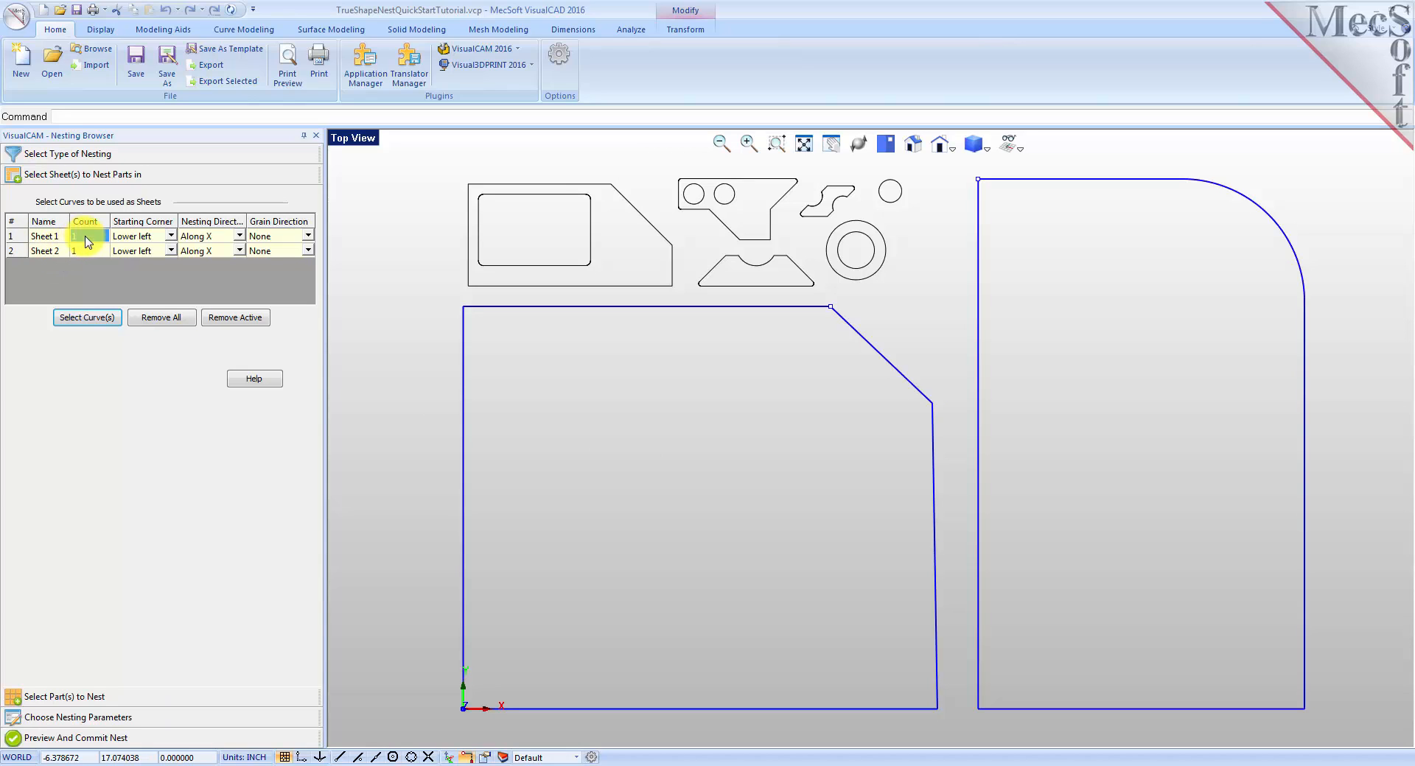
pyautogui.write('2')
pyautogui.click(88, 252)
pyautogui.write('2')
pyautogui.press('Return')
# Add all the small curves above the chamfered sheet as the parts to nest
pyautogui.click(55, 699)
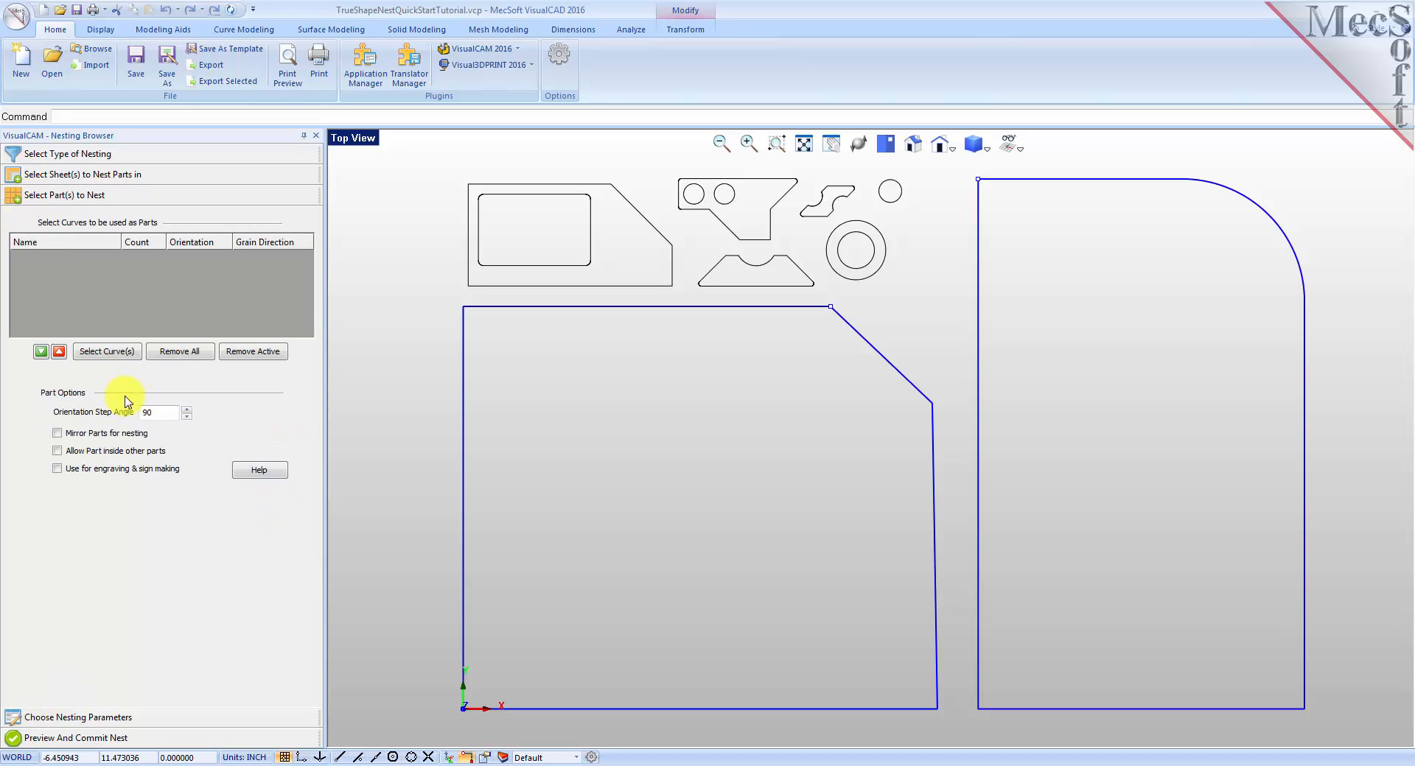
pyautogui.click(107, 351)
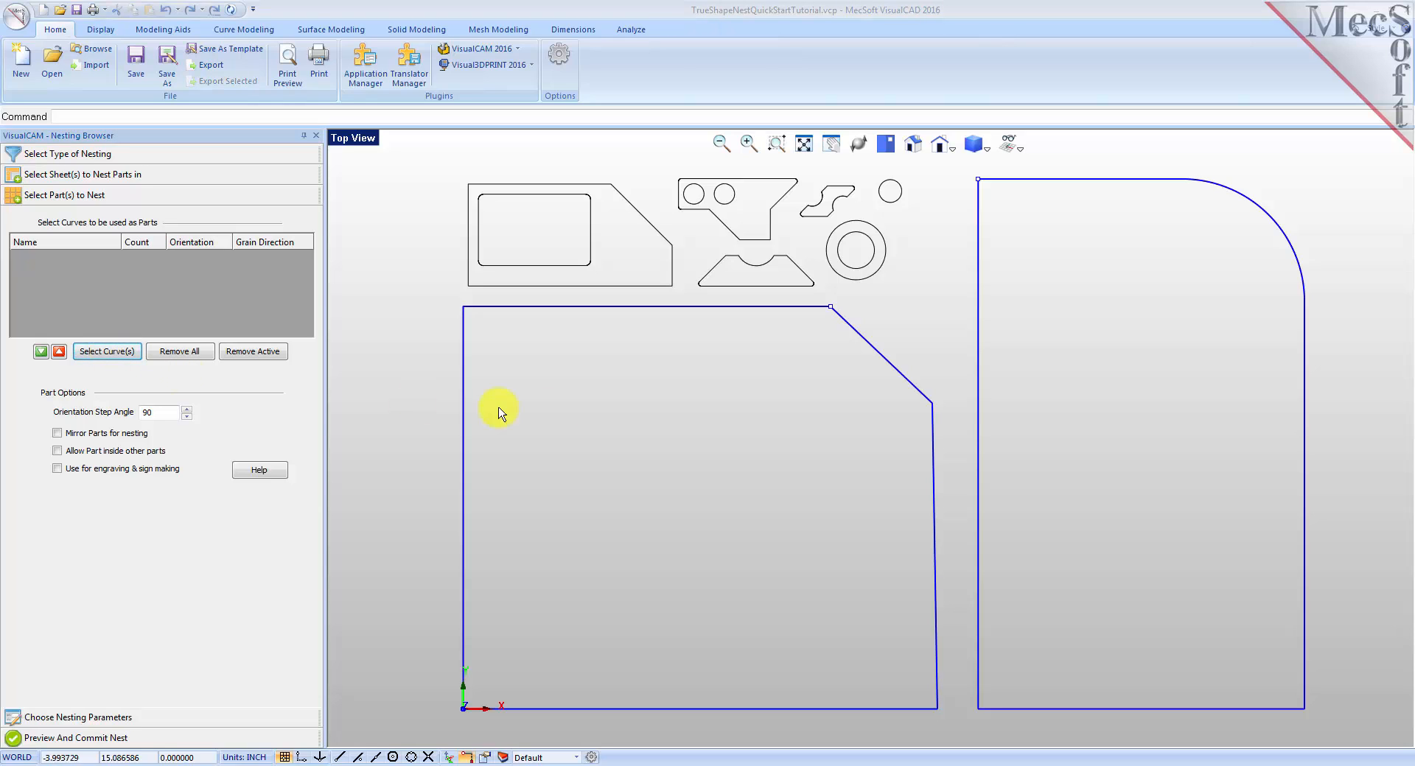
pyautogui.moveTo(439, 174); pyautogui.dragTo(946, 296)
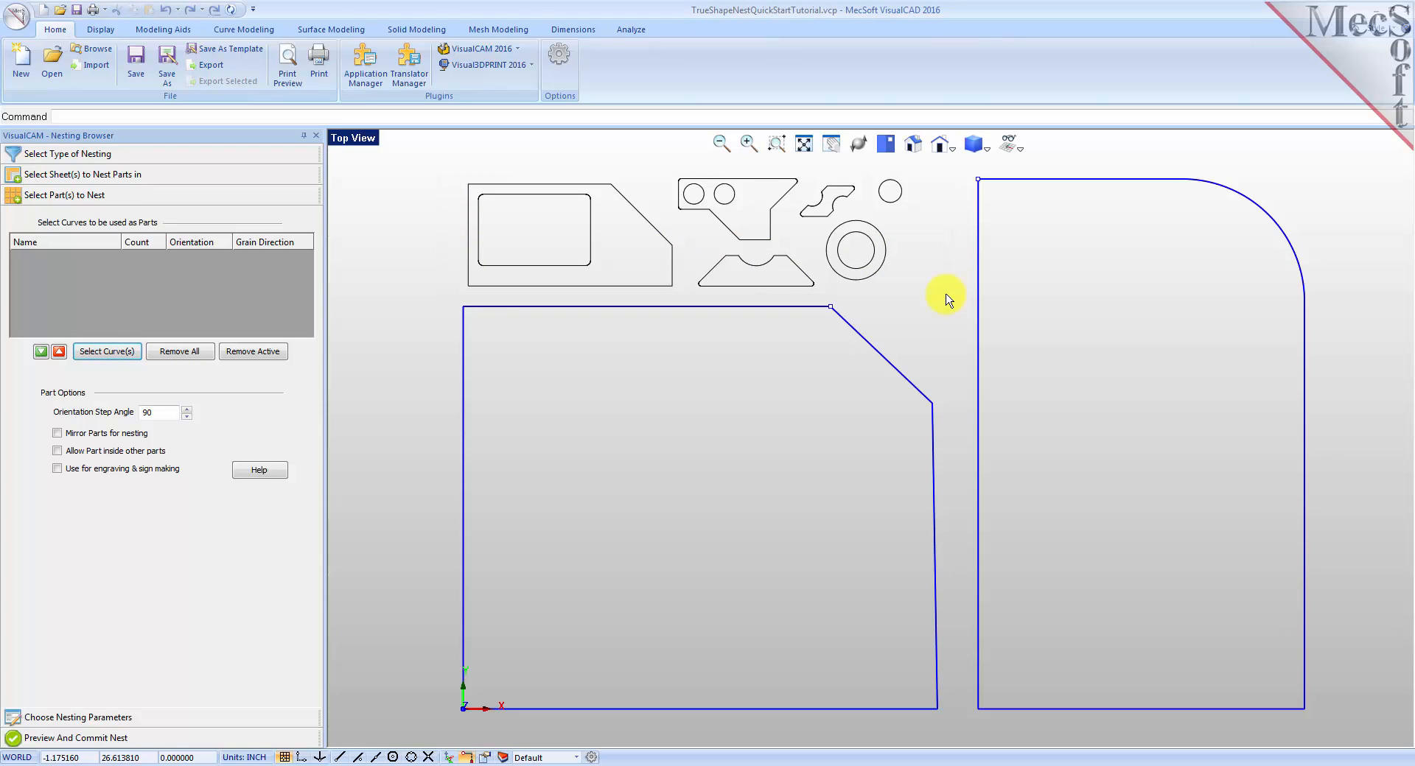
pyautogui.rightClick(695, 244)
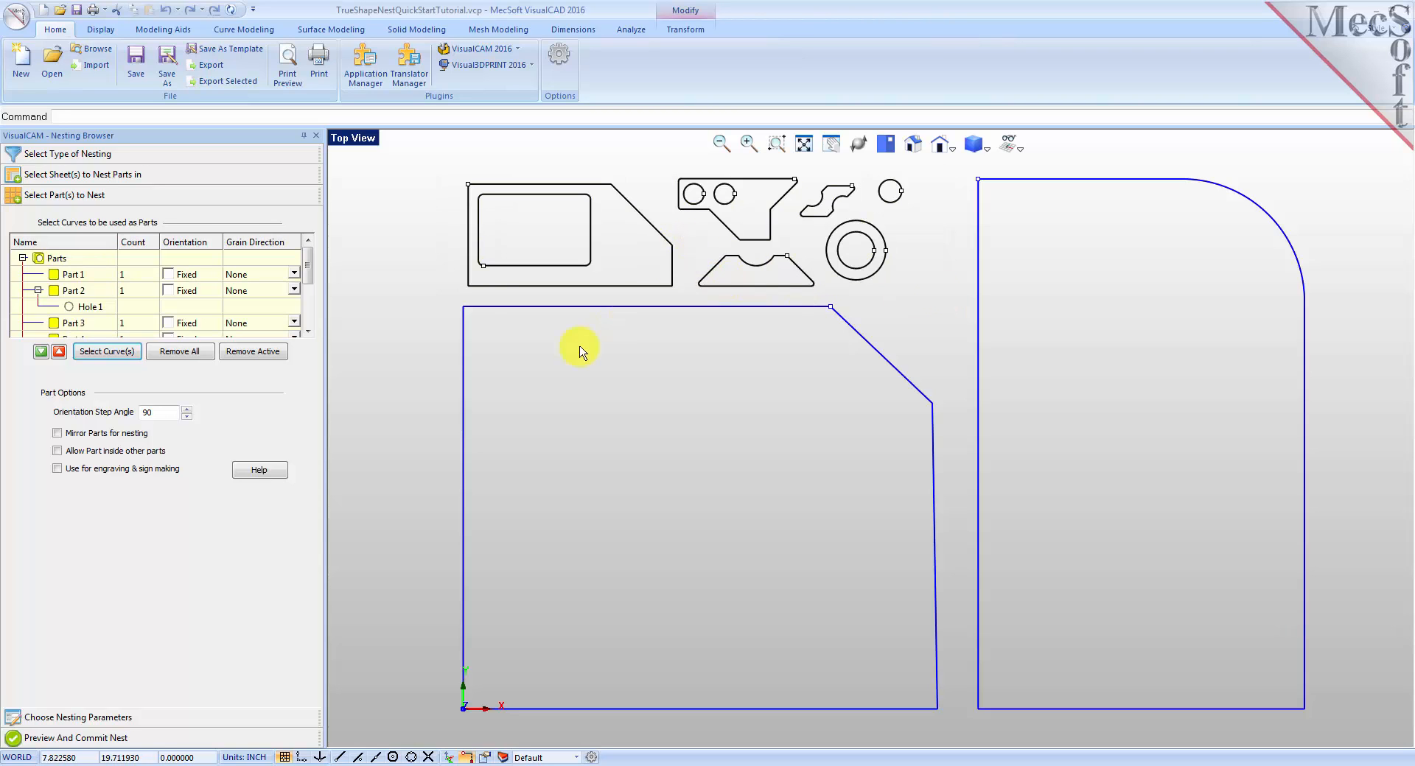
# Examine which curves Part 1, Part 2 and Hole 1 in the parts list correspond to in the drawing
pyautogui.moveTo(304, 259); pyautogui.dragTo(311, 313)
pyautogui.moveTo(315, 282); pyautogui.dragTo(319, 266)
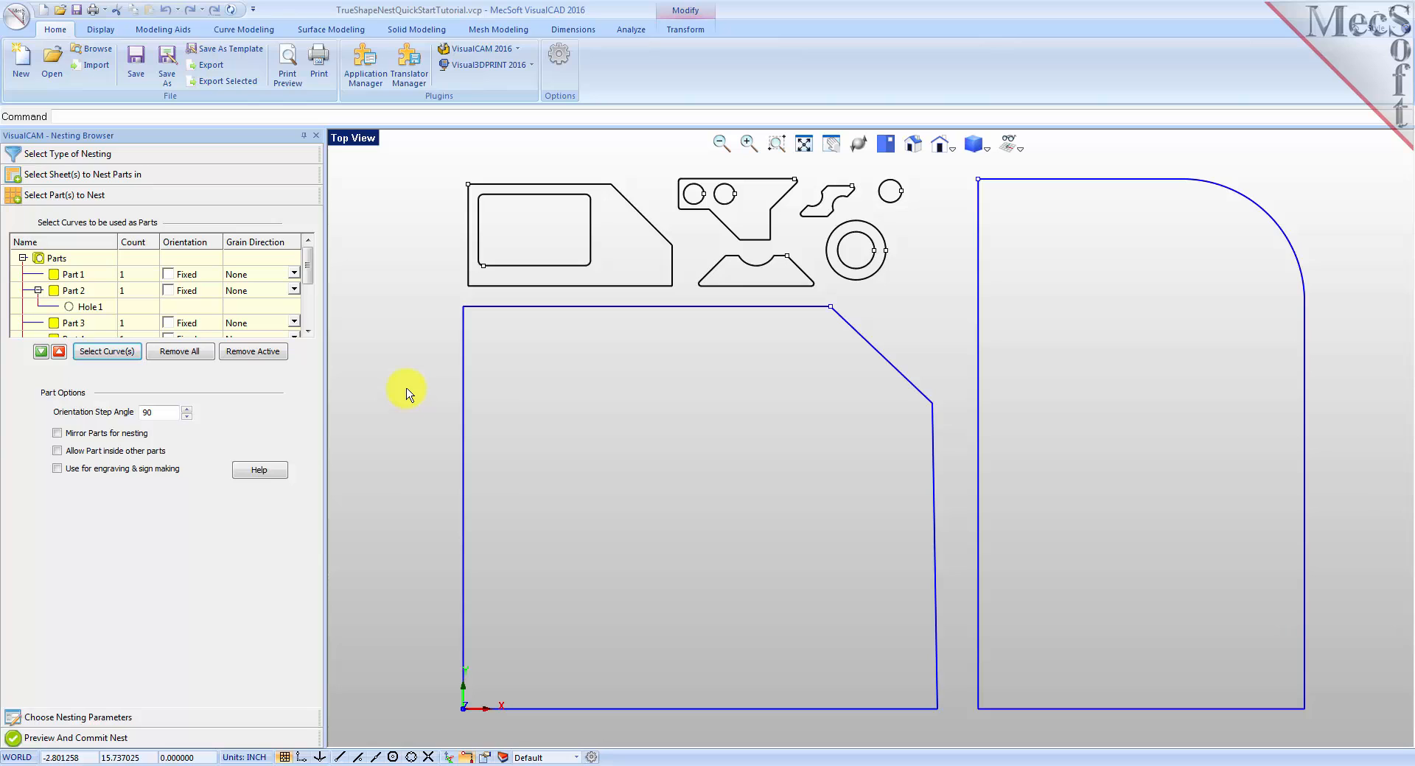
pyautogui.click(87, 275)
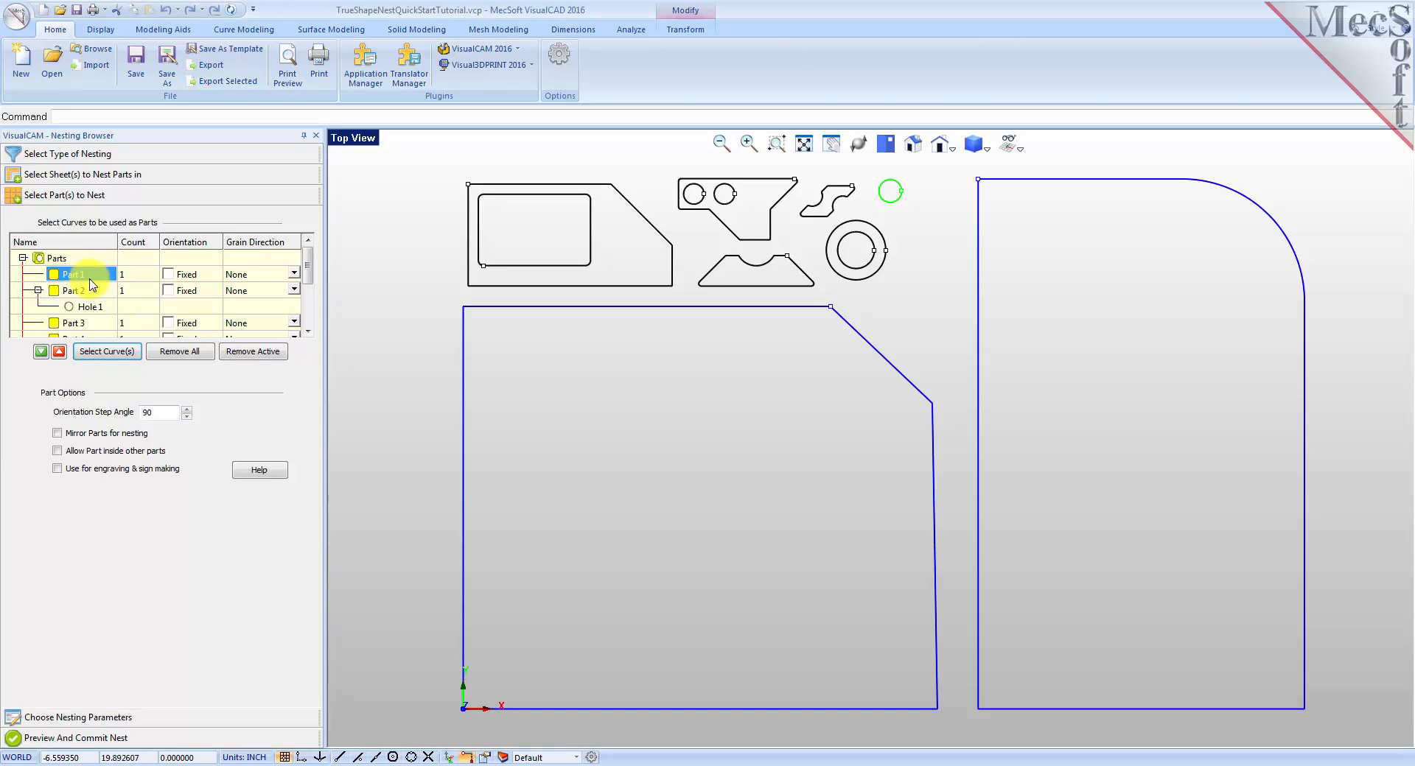
pyautogui.click(87, 293)
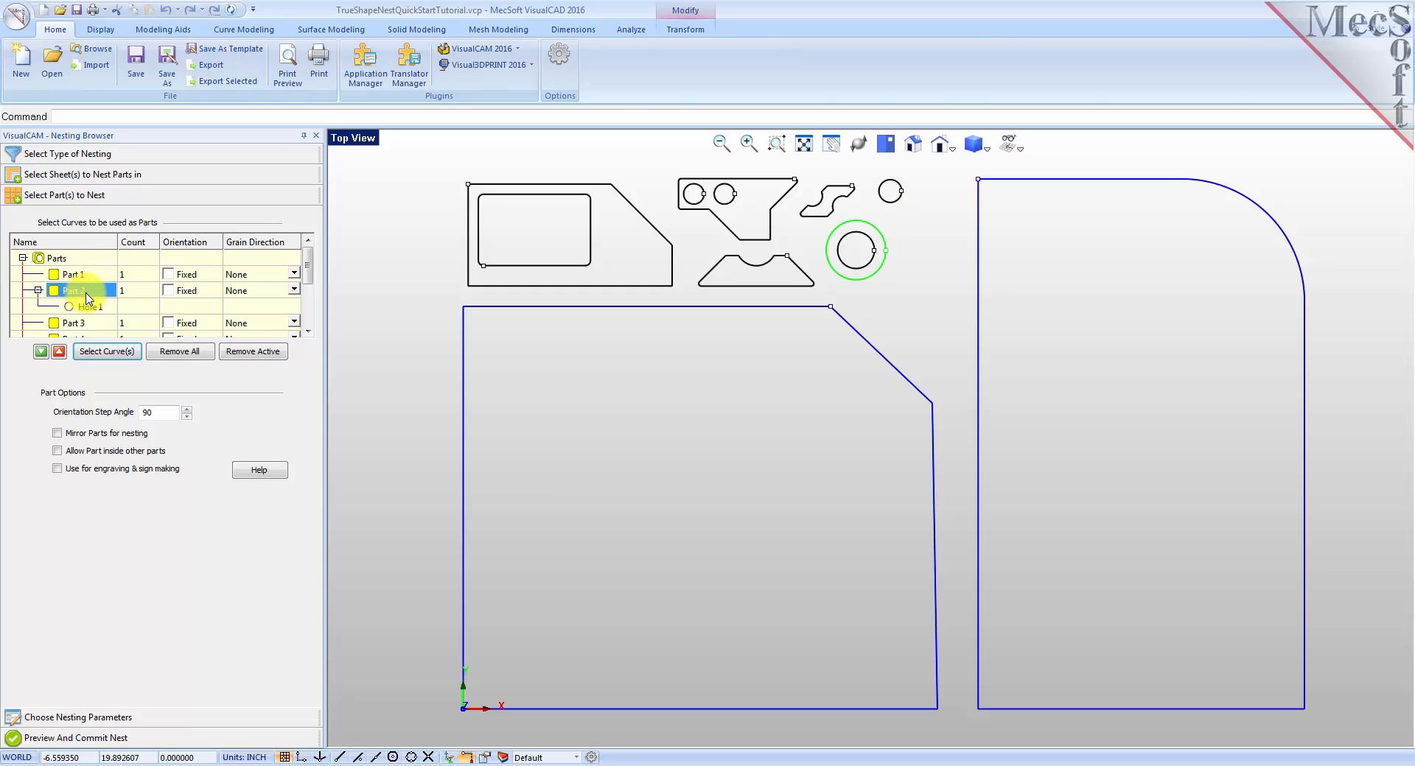
pyautogui.click(95, 309)
pyautogui.click(81, 292)
pyautogui.click(88, 307)
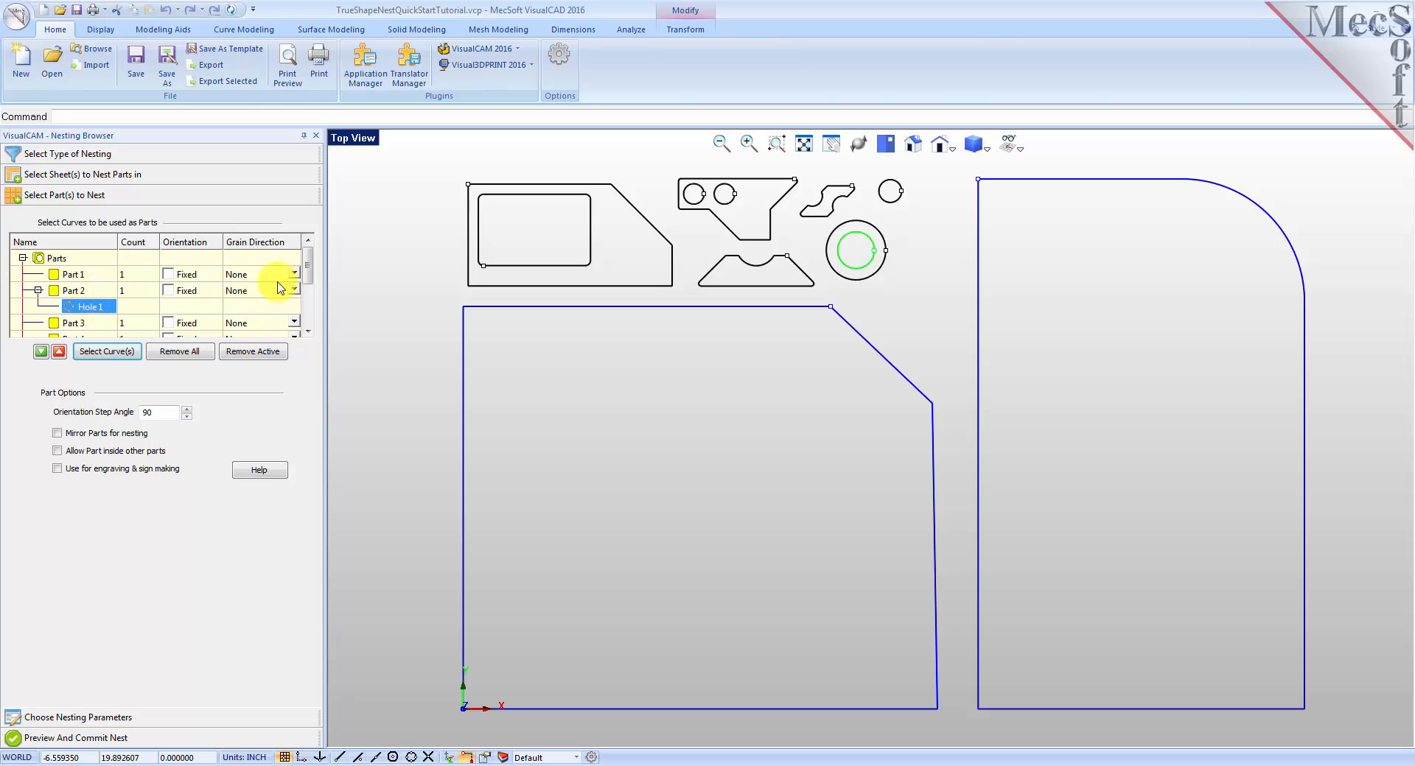
# Examine which curves Part 5 and its nested Hole 2 and Hole 3 correspond to, and review the rest of the parts list
pyautogui.moveTo(306, 268); pyautogui.dragTo(308, 312)
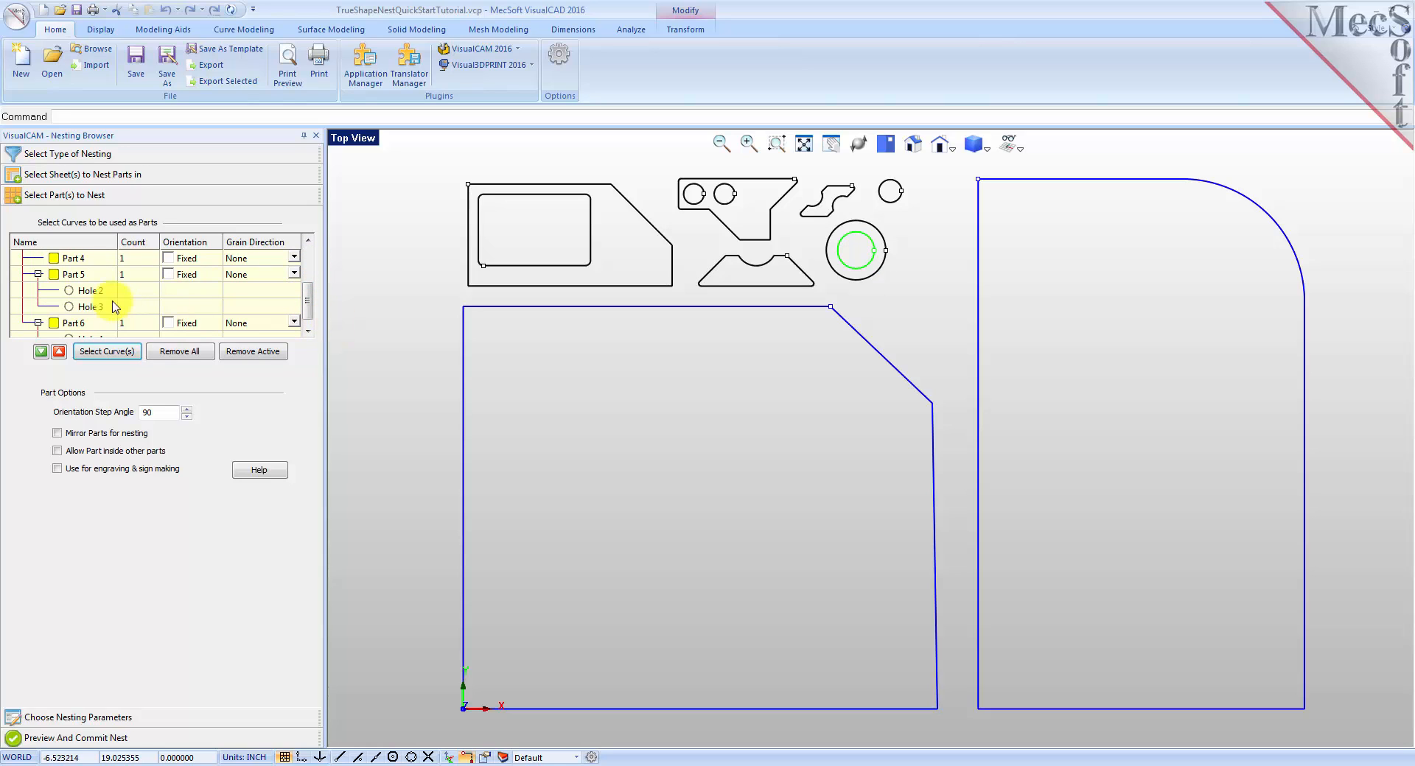
pyautogui.click(74, 275)
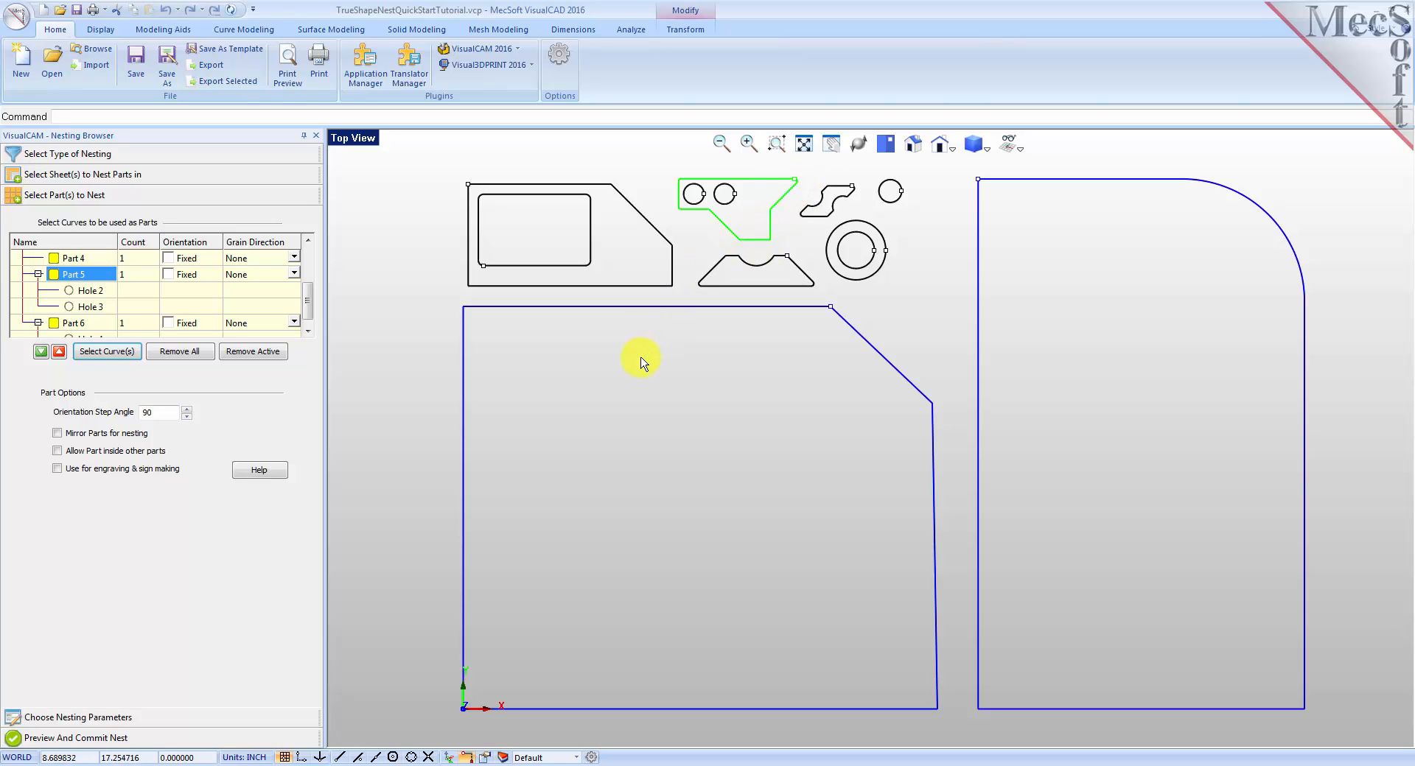
pyautogui.click(89, 291)
pyautogui.click(94, 309)
pyautogui.click(98, 294)
pyautogui.click(93, 307)
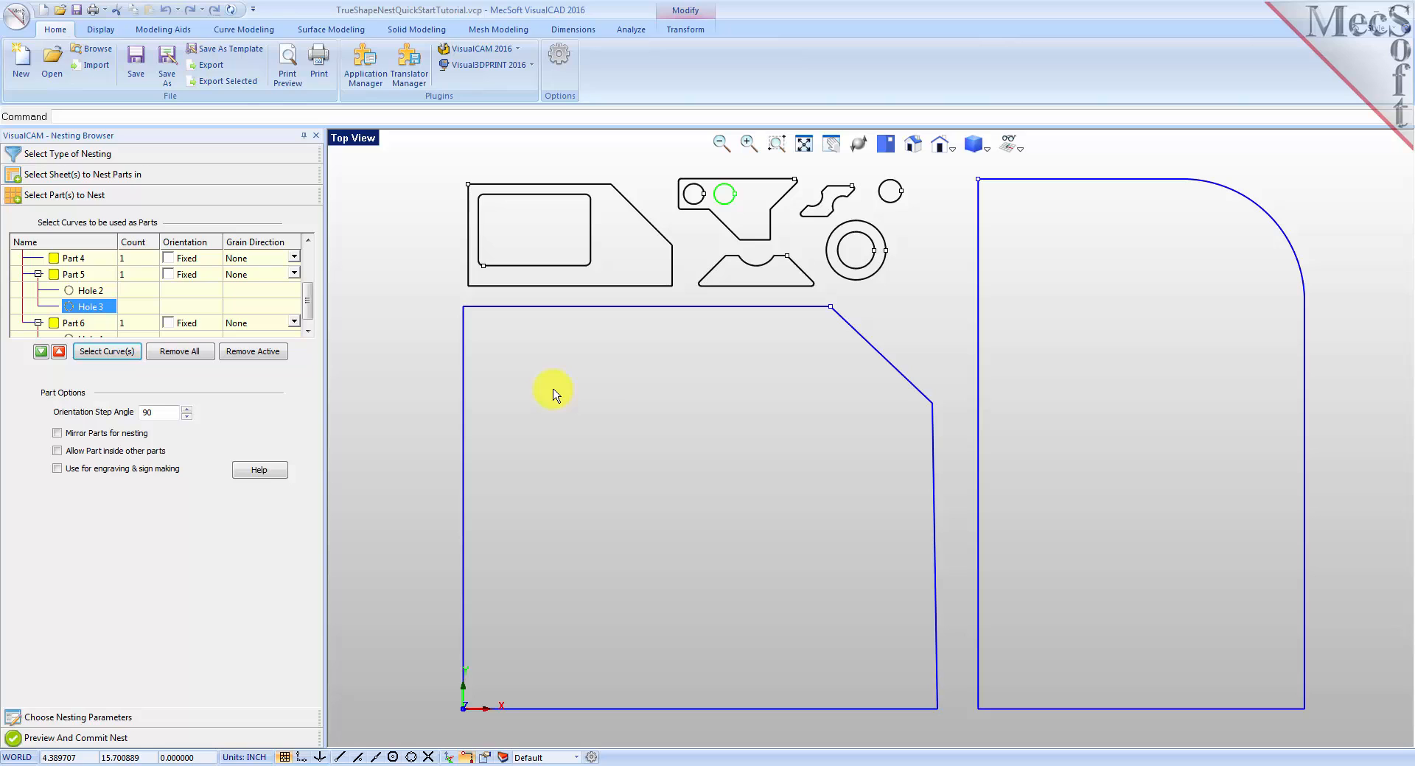
pyautogui.moveTo(309, 304)
pyautogui.mouseDown()
pyautogui.moveTo(307, 267)
pyautogui.moveTo(308, 304)
pyautogui.mouseUp()
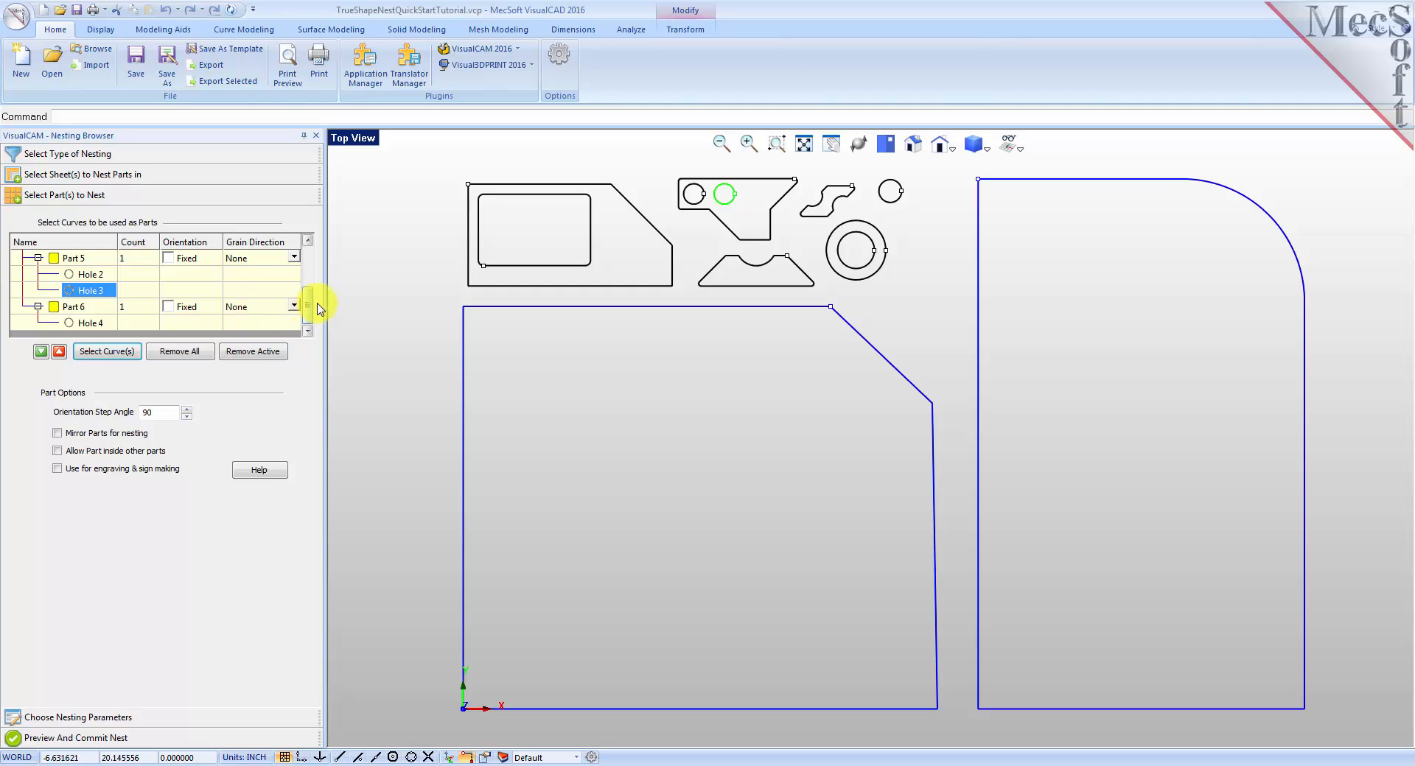
# Set the counts of the first three parts: Part 1 to 50, Part 2 to 32 and Part 3 to 16
pyautogui.moveTo(310, 306); pyautogui.dragTo(309, 274)
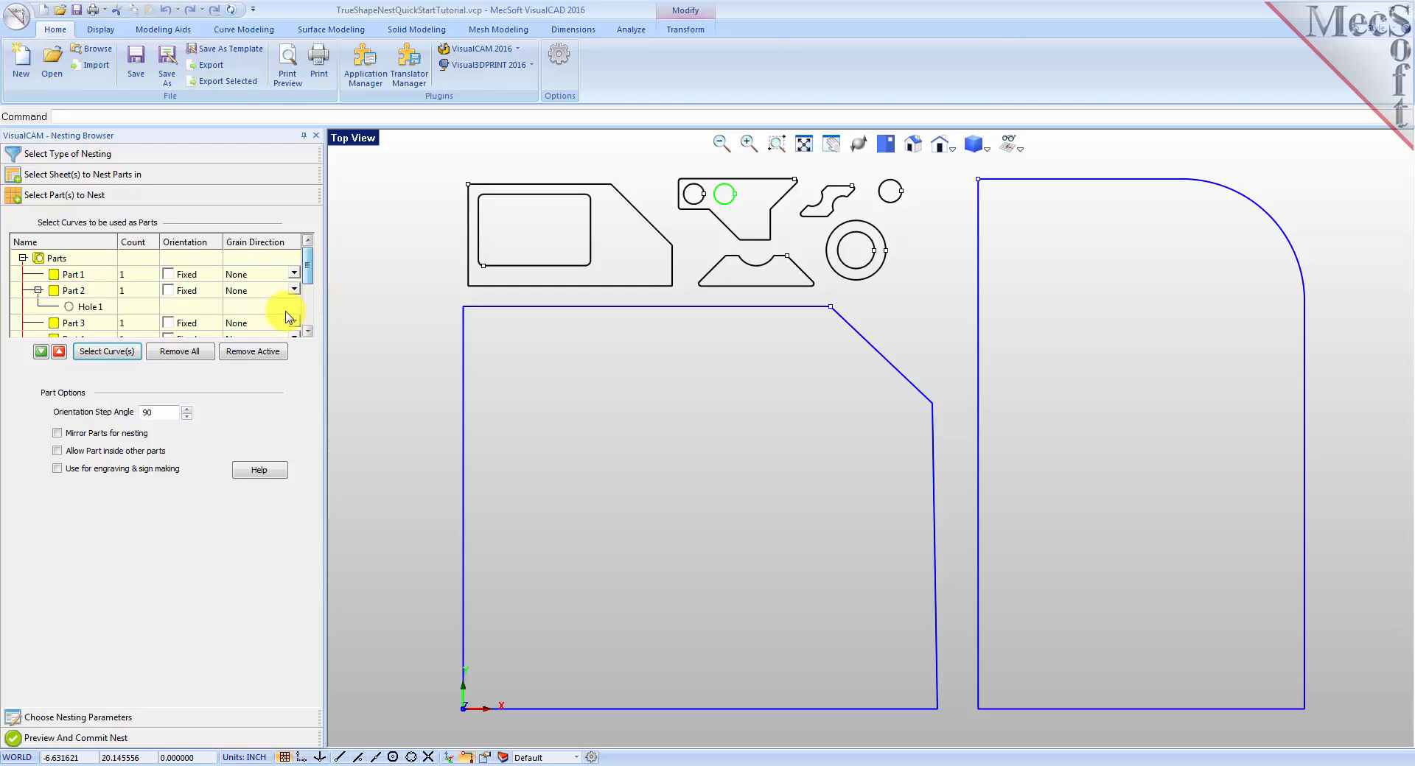
pyautogui.click(135, 275)
pyautogui.write('50')
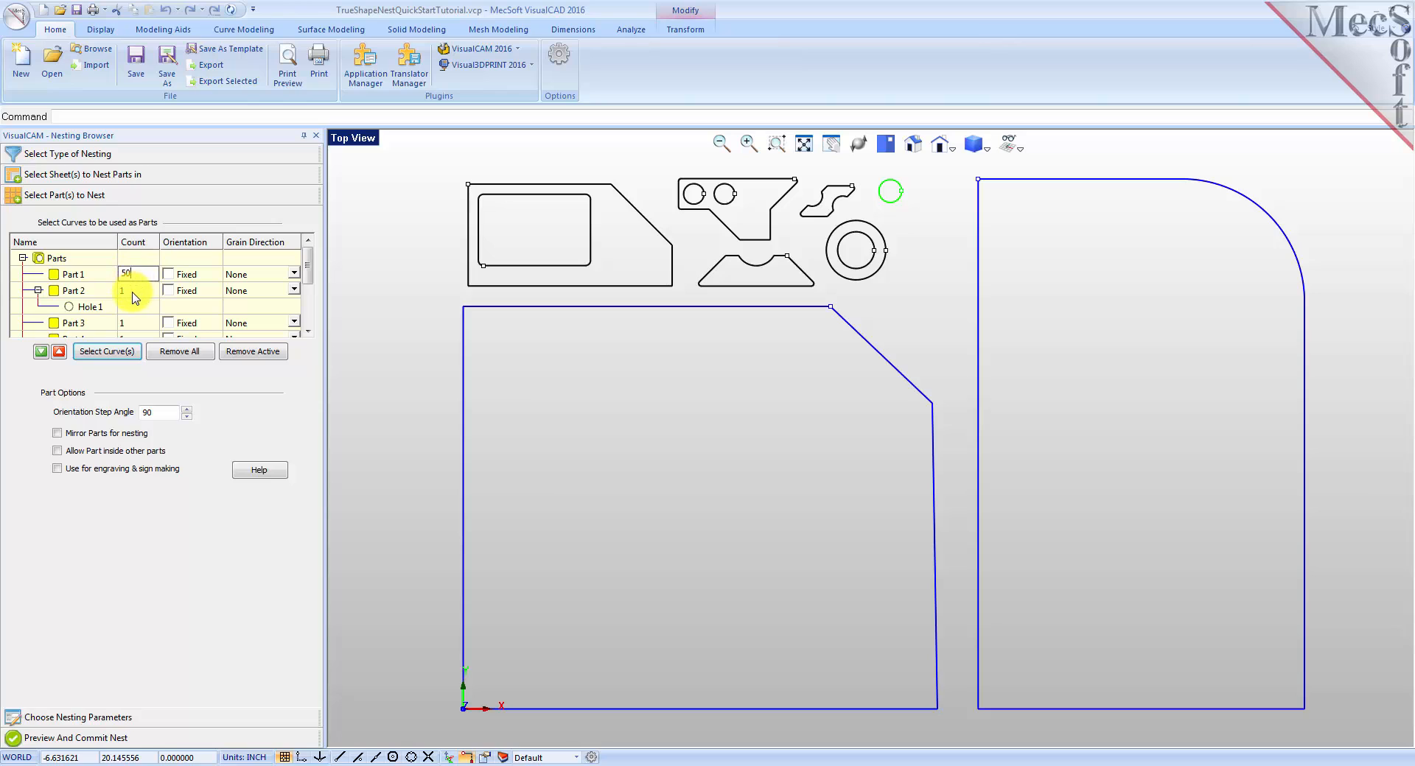
pyautogui.click(135, 295)
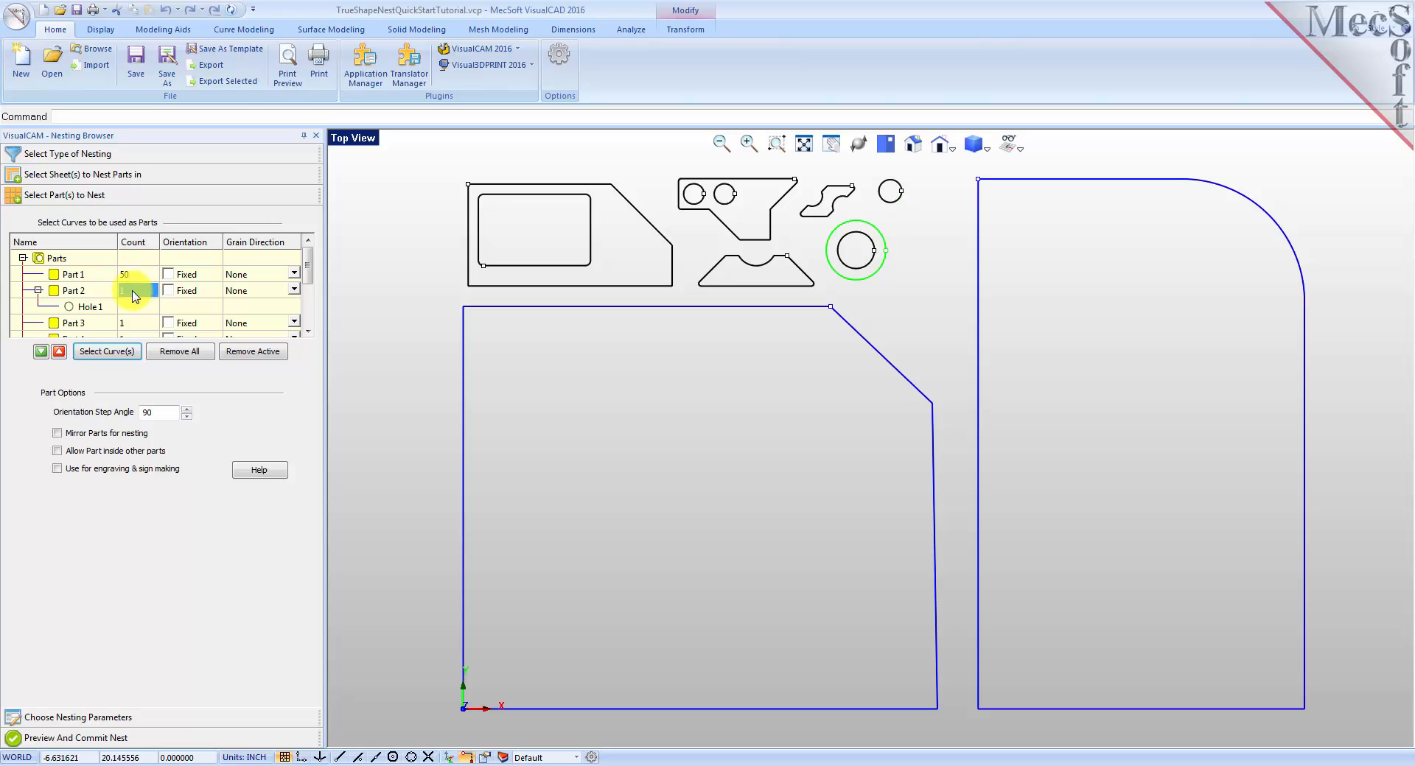
pyautogui.write('32')
pyautogui.click(136, 324)
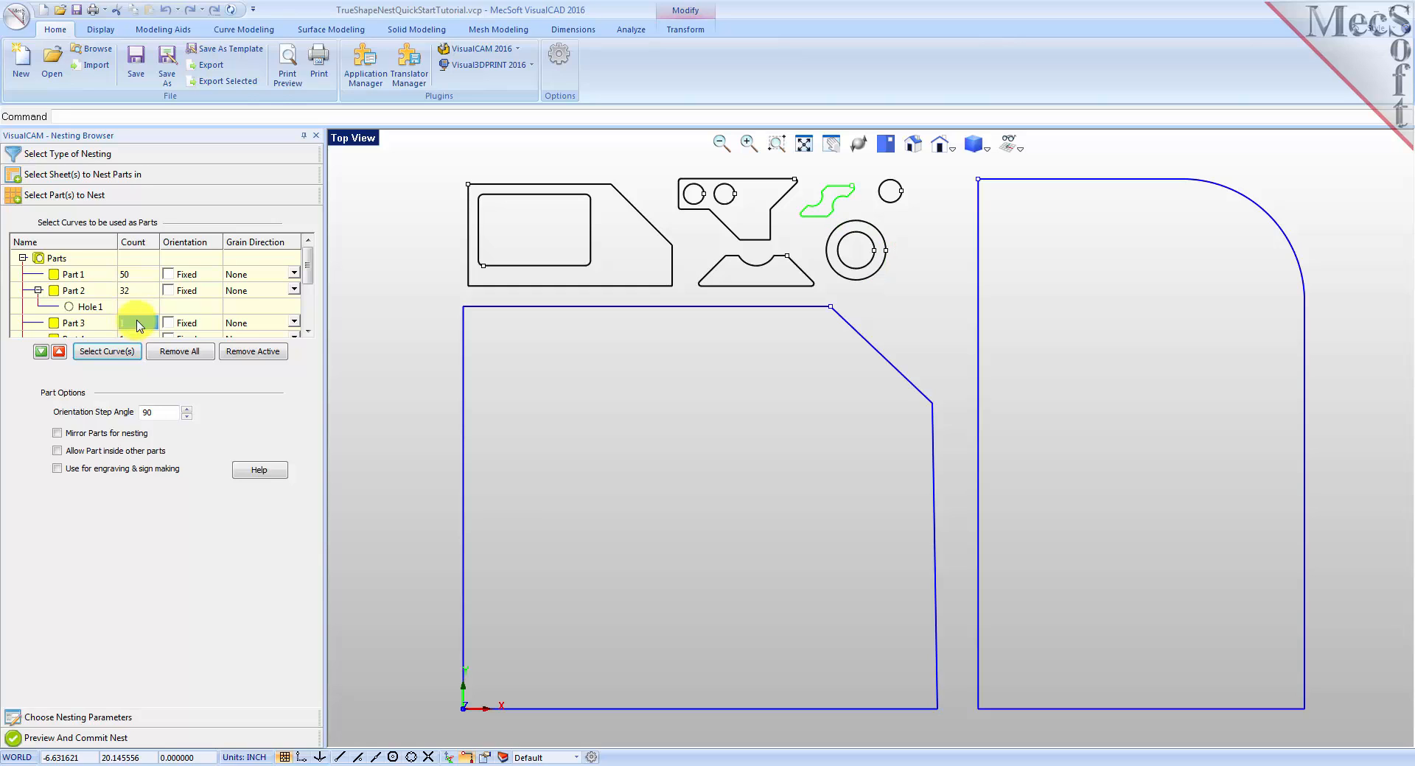
pyautogui.write('1')
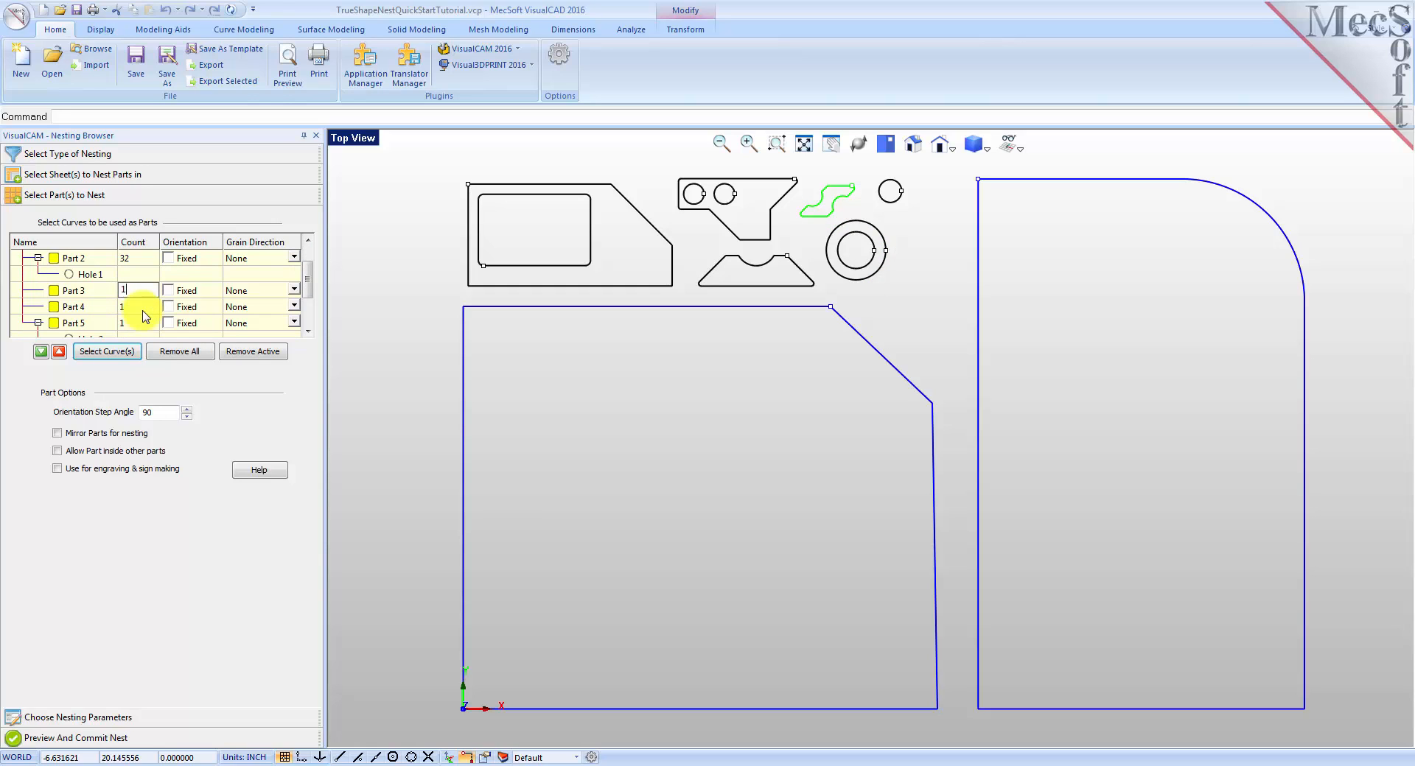
# Set the count of Part 4 to 16, Part 5 to 15 and Part 6 to 6
pyautogui.click(136, 307)
pyautogui.write('1')
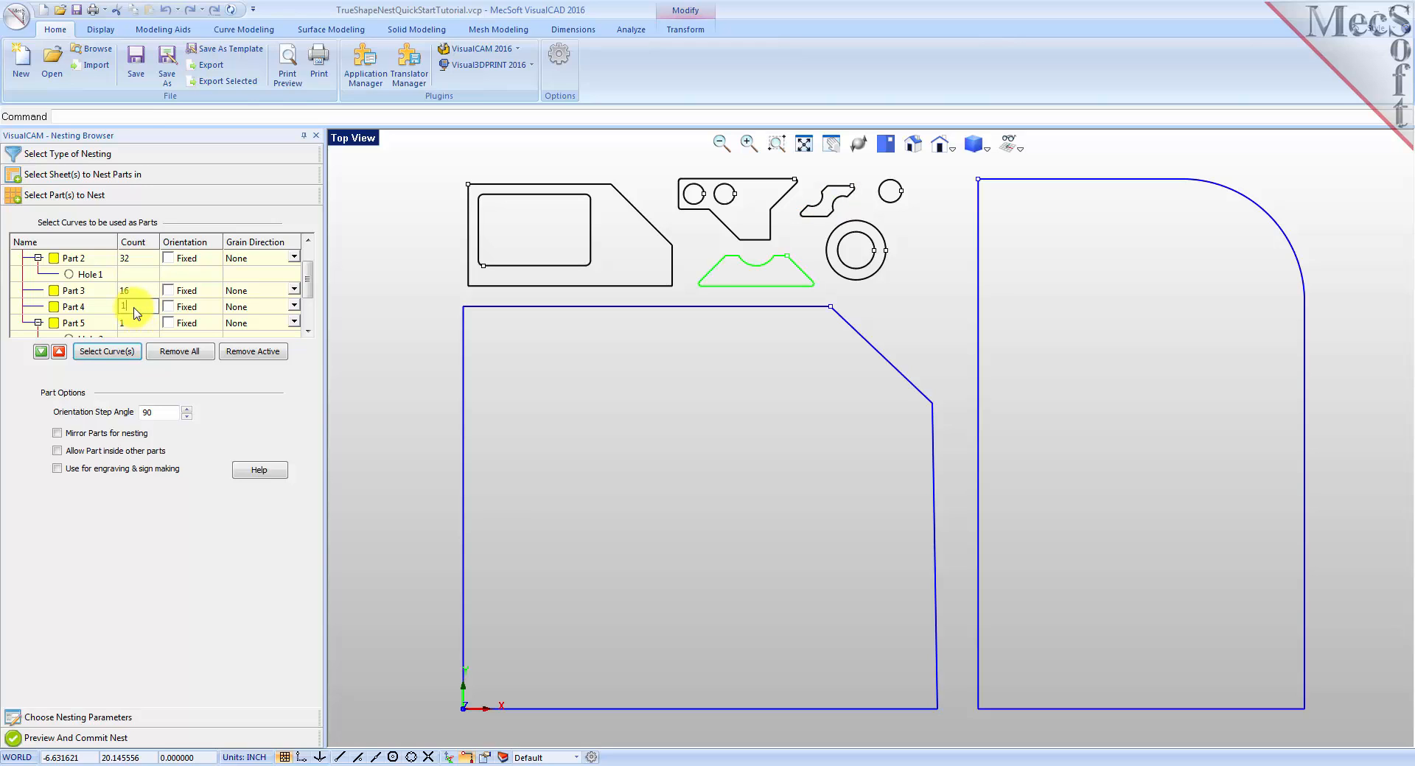
pyautogui.scroll(-2, 134, 308)
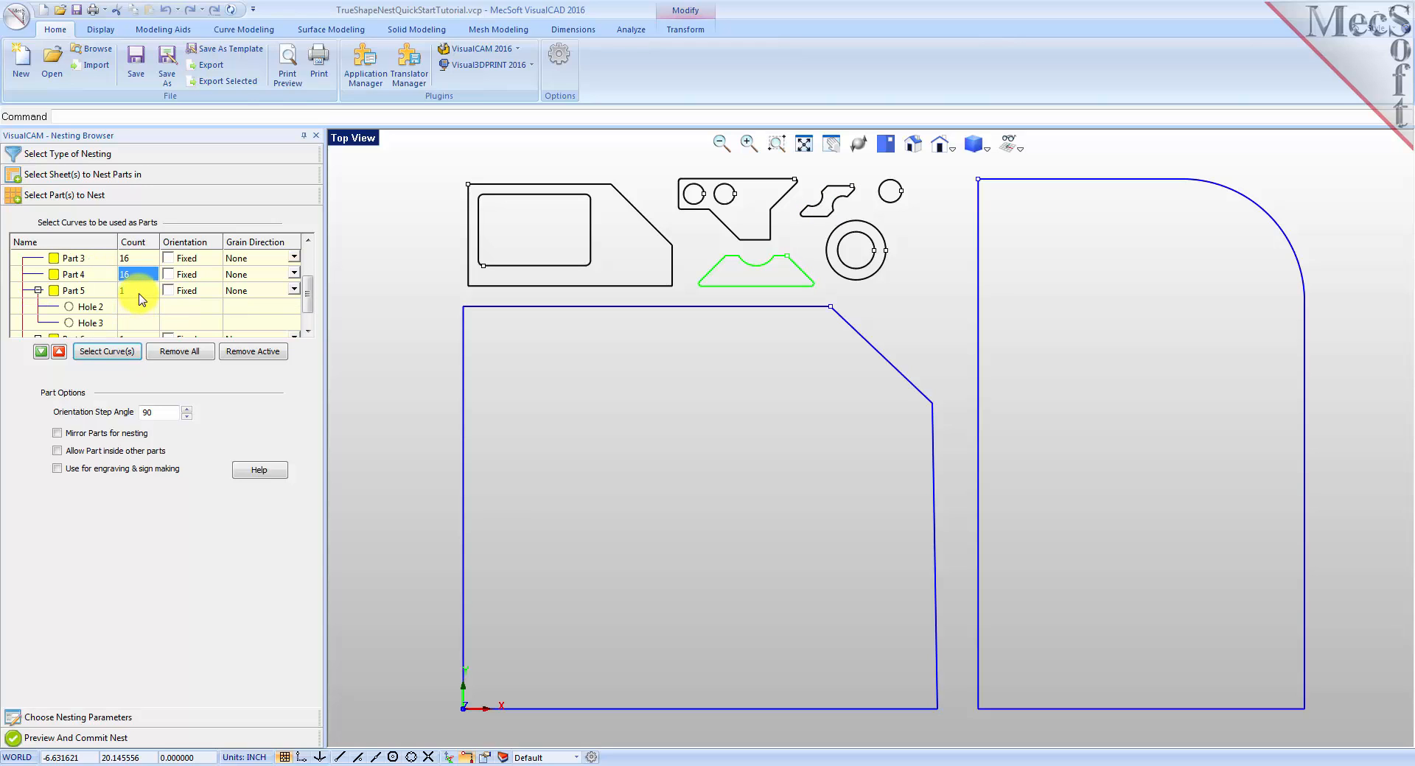
pyautogui.click(140, 299)
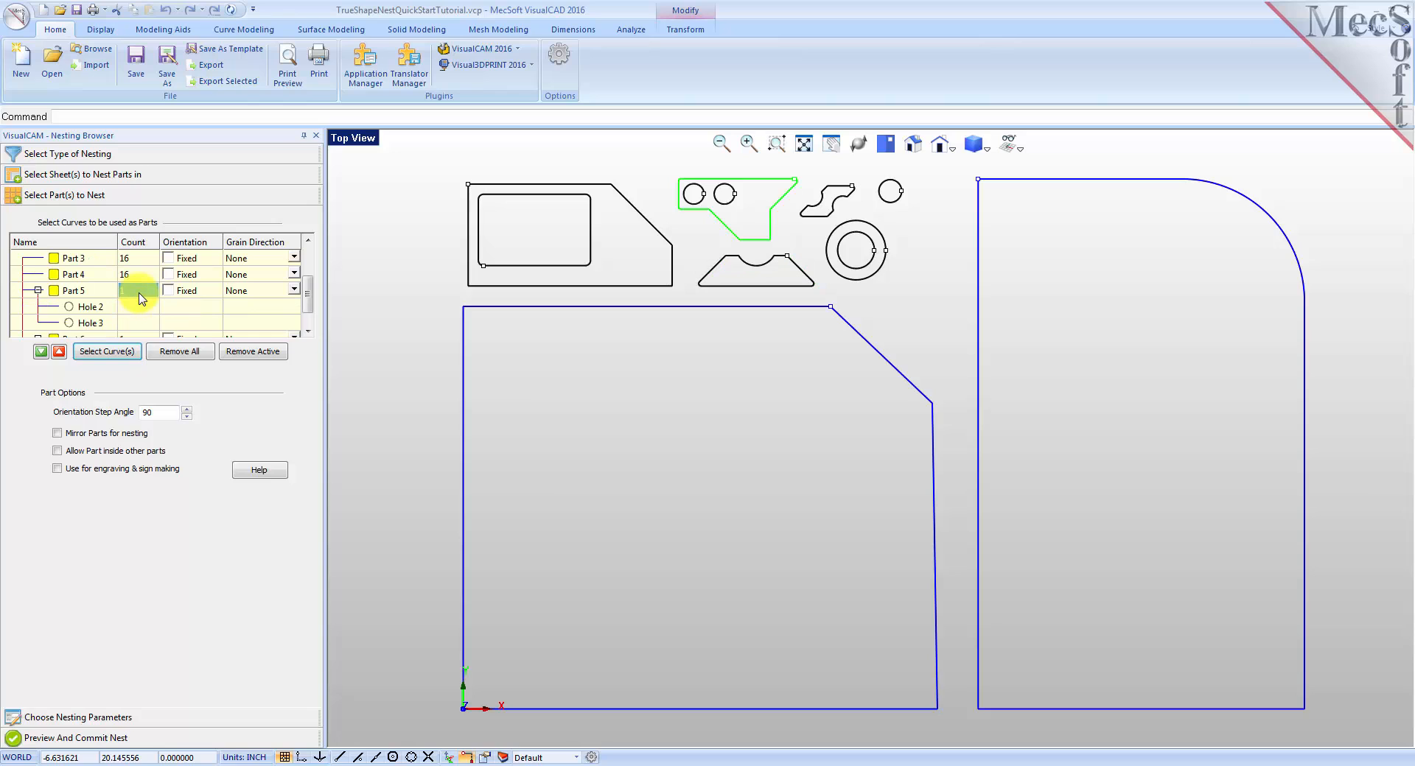
pyautogui.write('15')
pyautogui.scroll(-2, 140, 301)
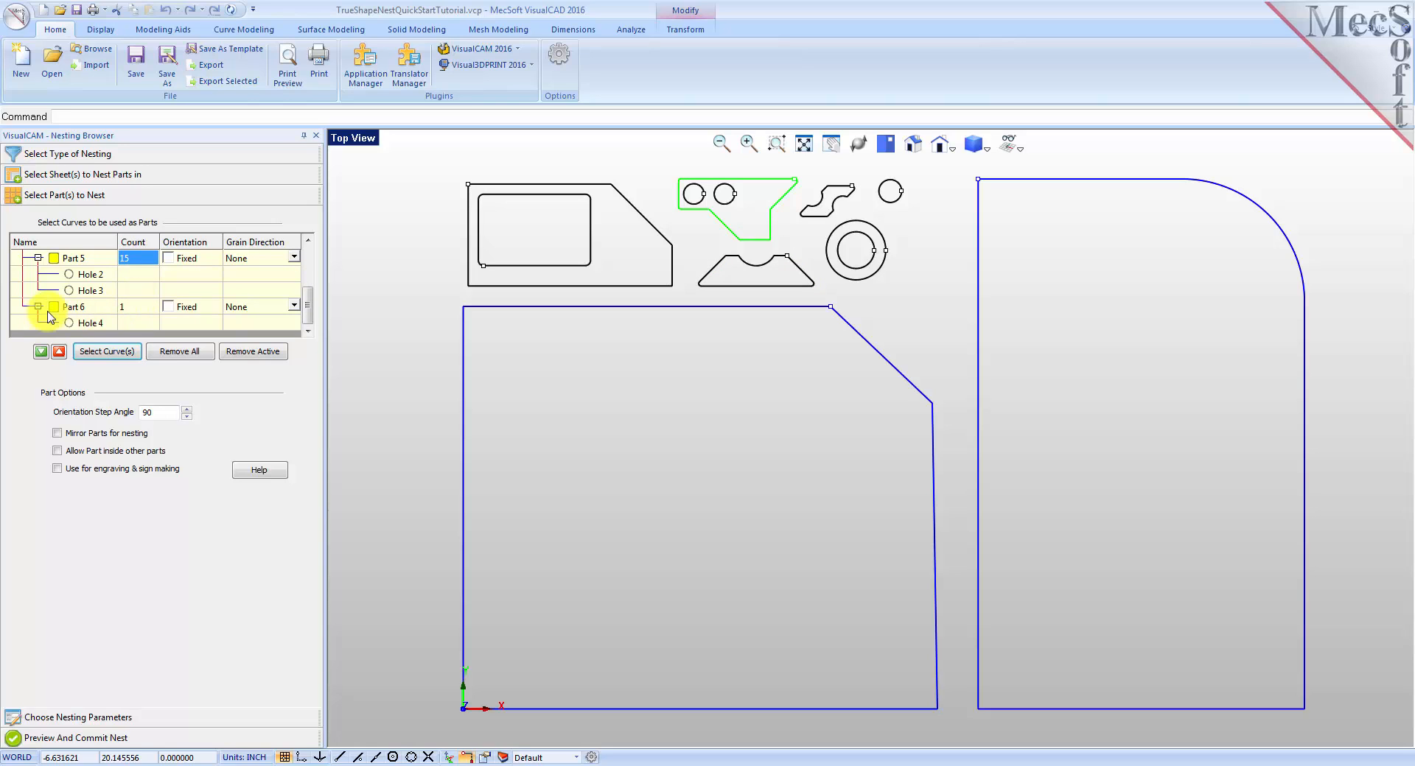
pyautogui.click(152, 309)
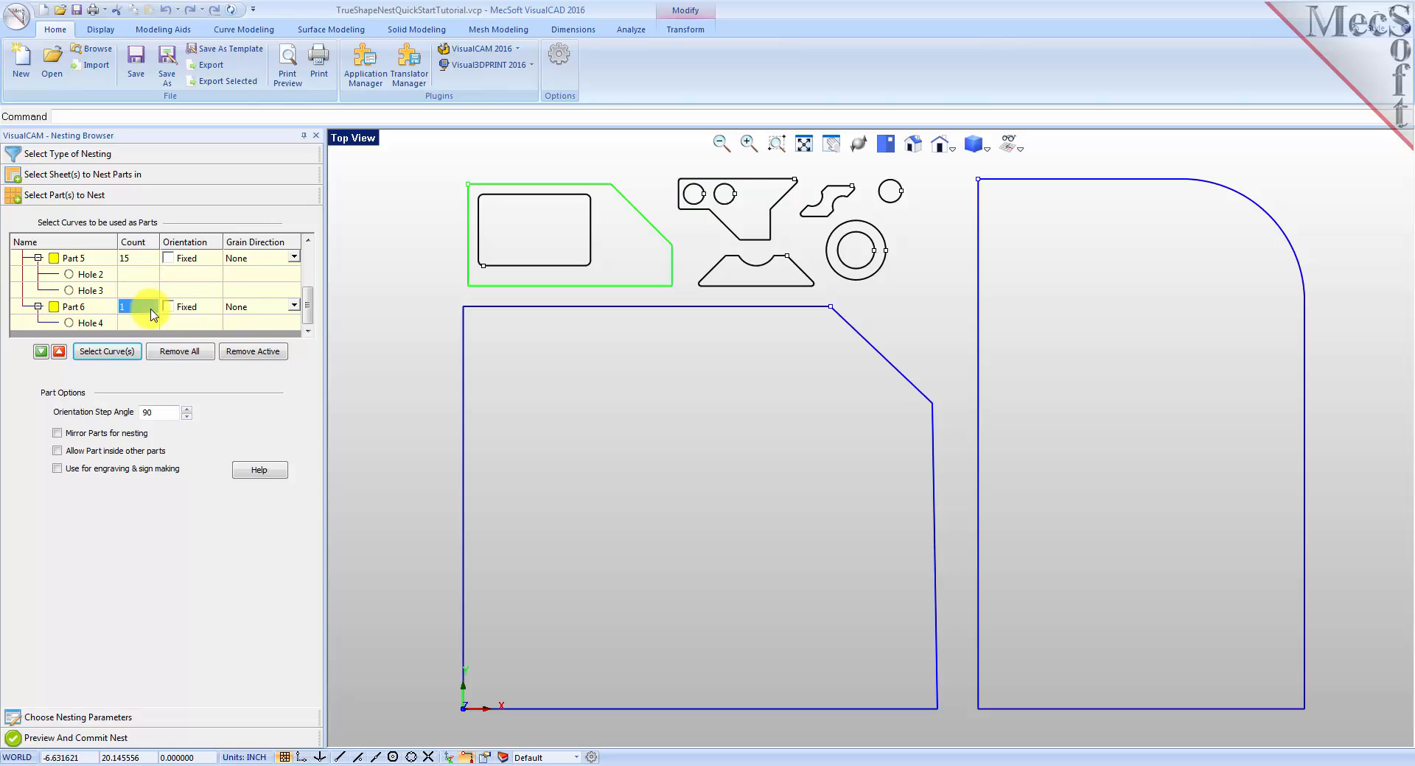
pyautogui.write('6')
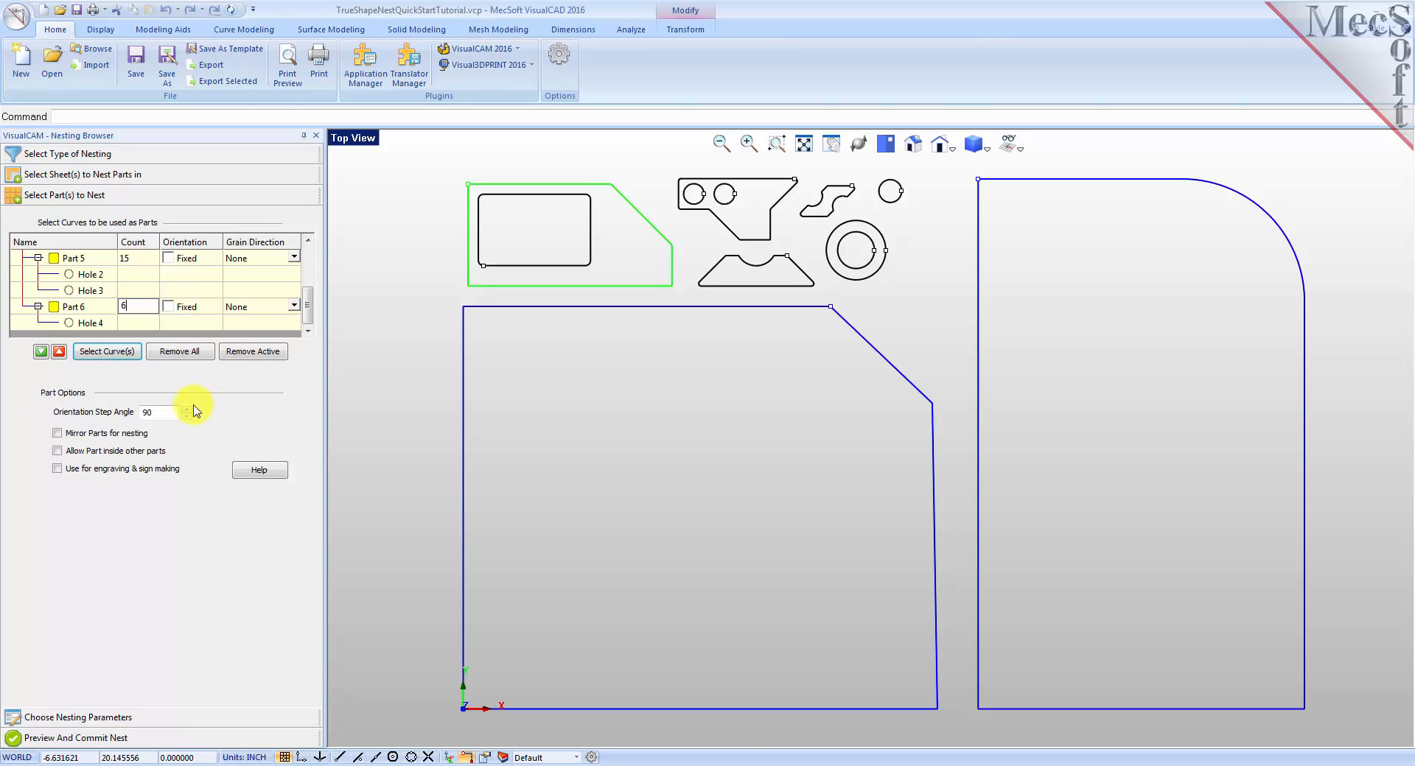
# Set the parts' orientation step angle to 45 and enable mirroring parts and allowing parts inside other parts
pyautogui.click(157, 415)
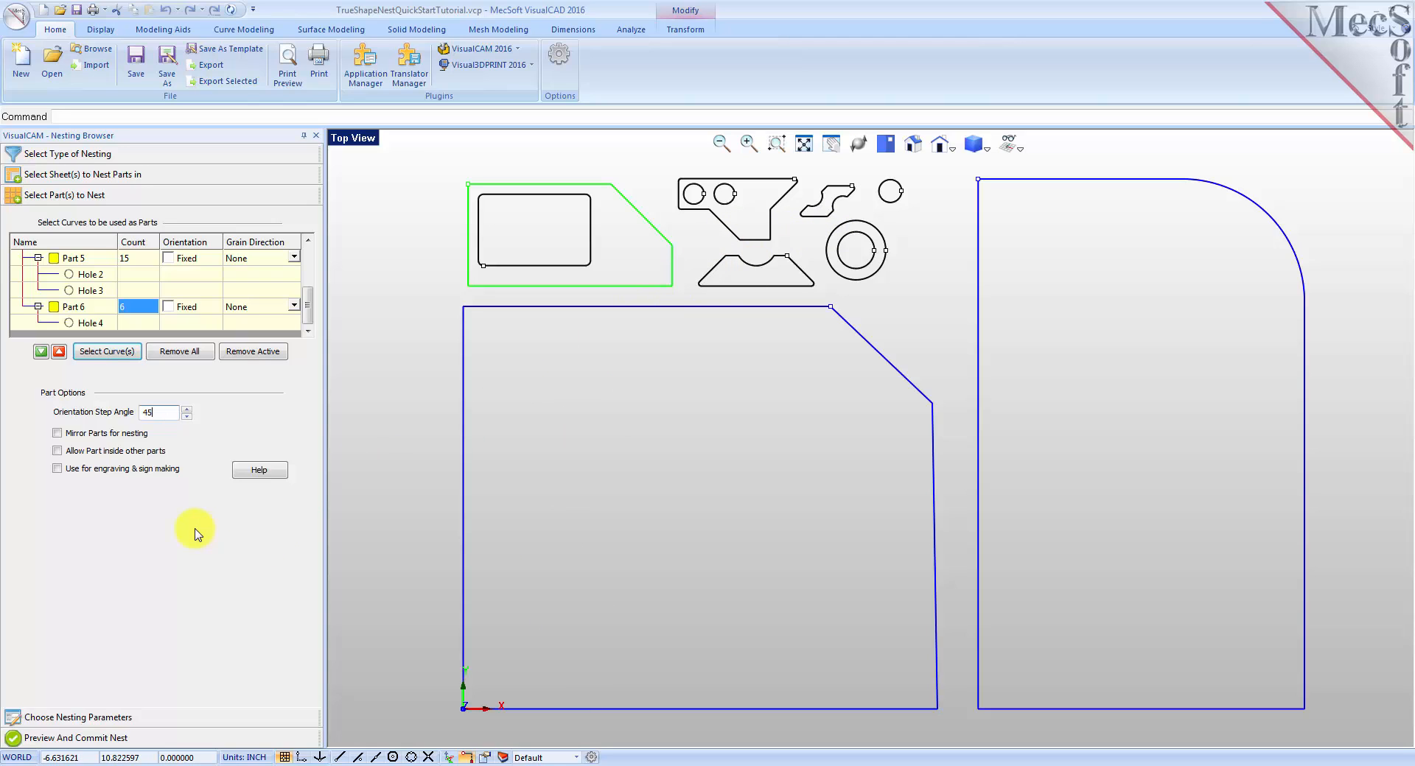
pyautogui.click(57, 435)
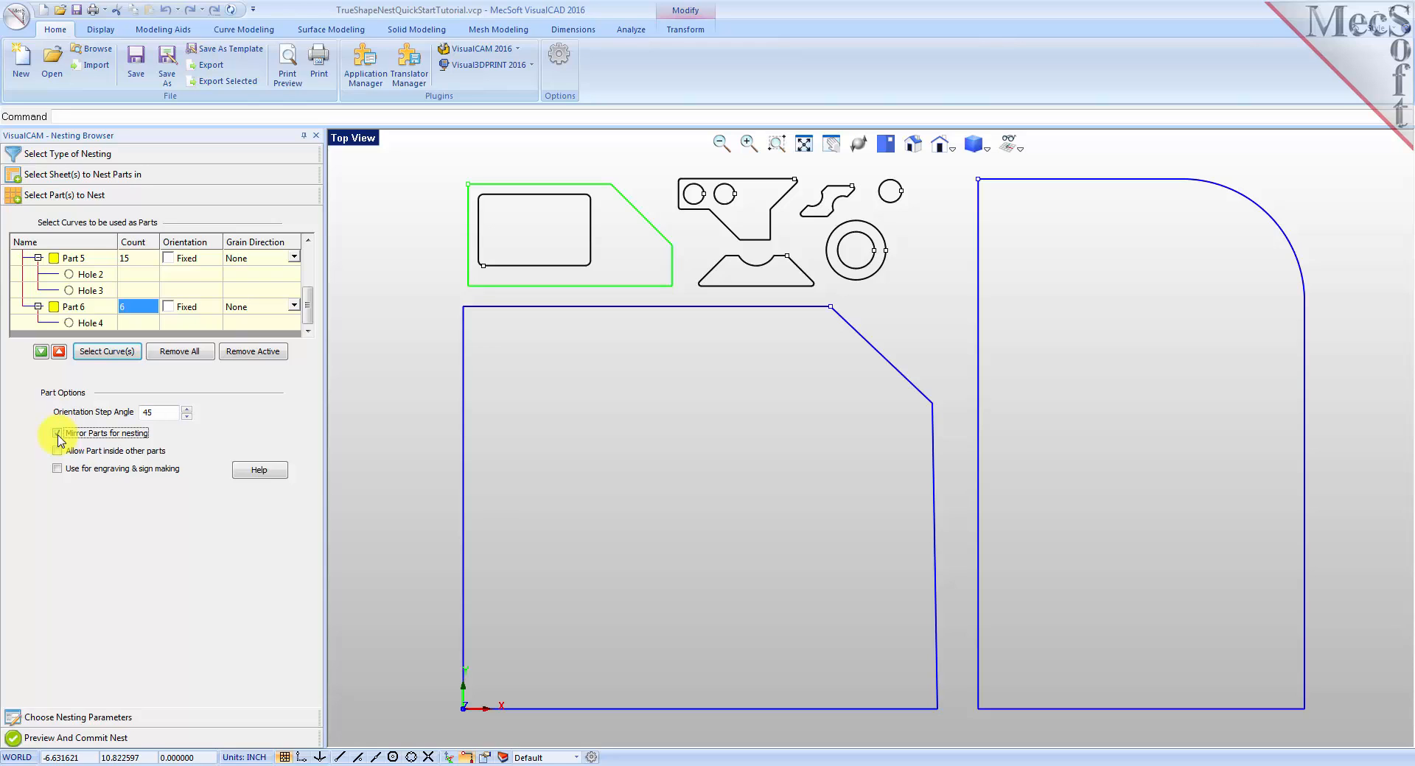
pyautogui.click(58, 452)
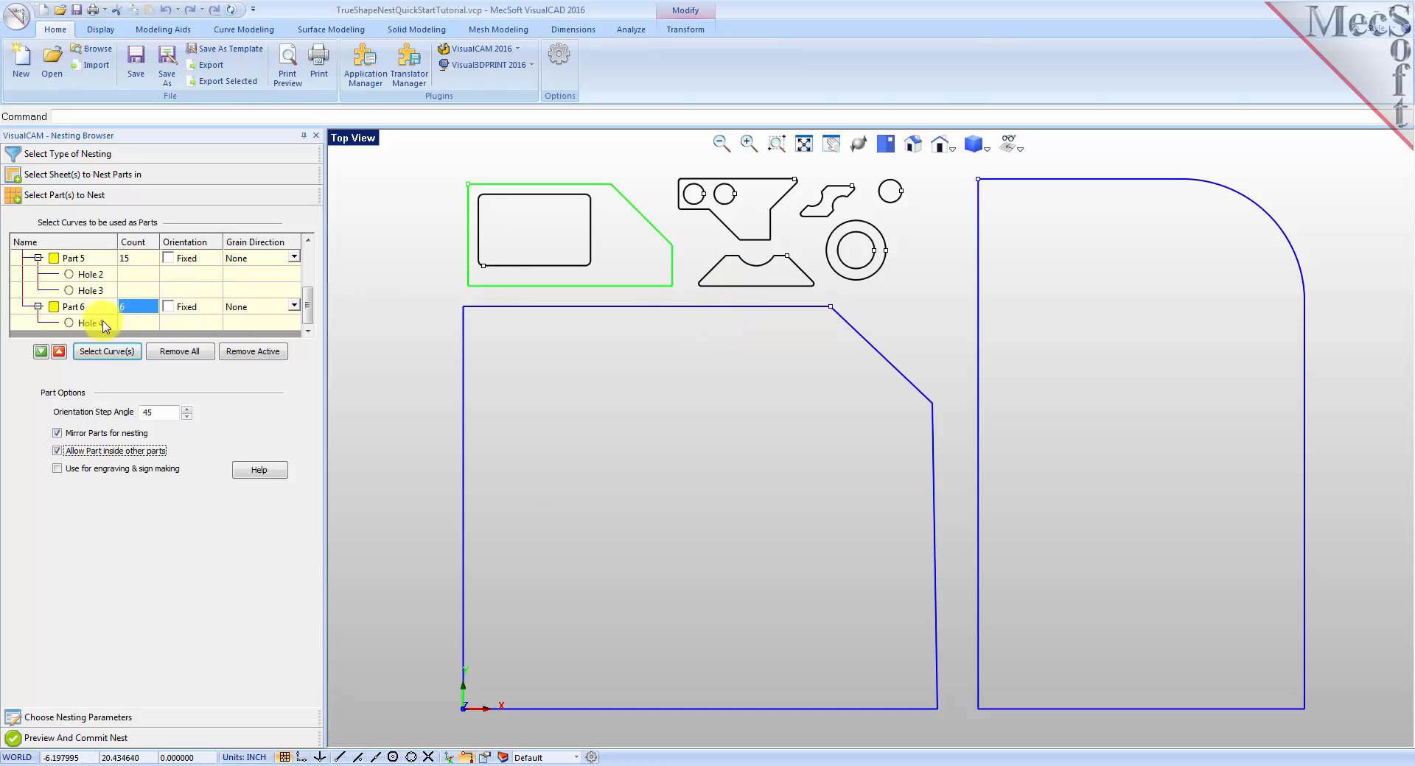
# Fix the orientation of Part 4, the trapezoid with the curved notch
pyautogui.click(70, 311)
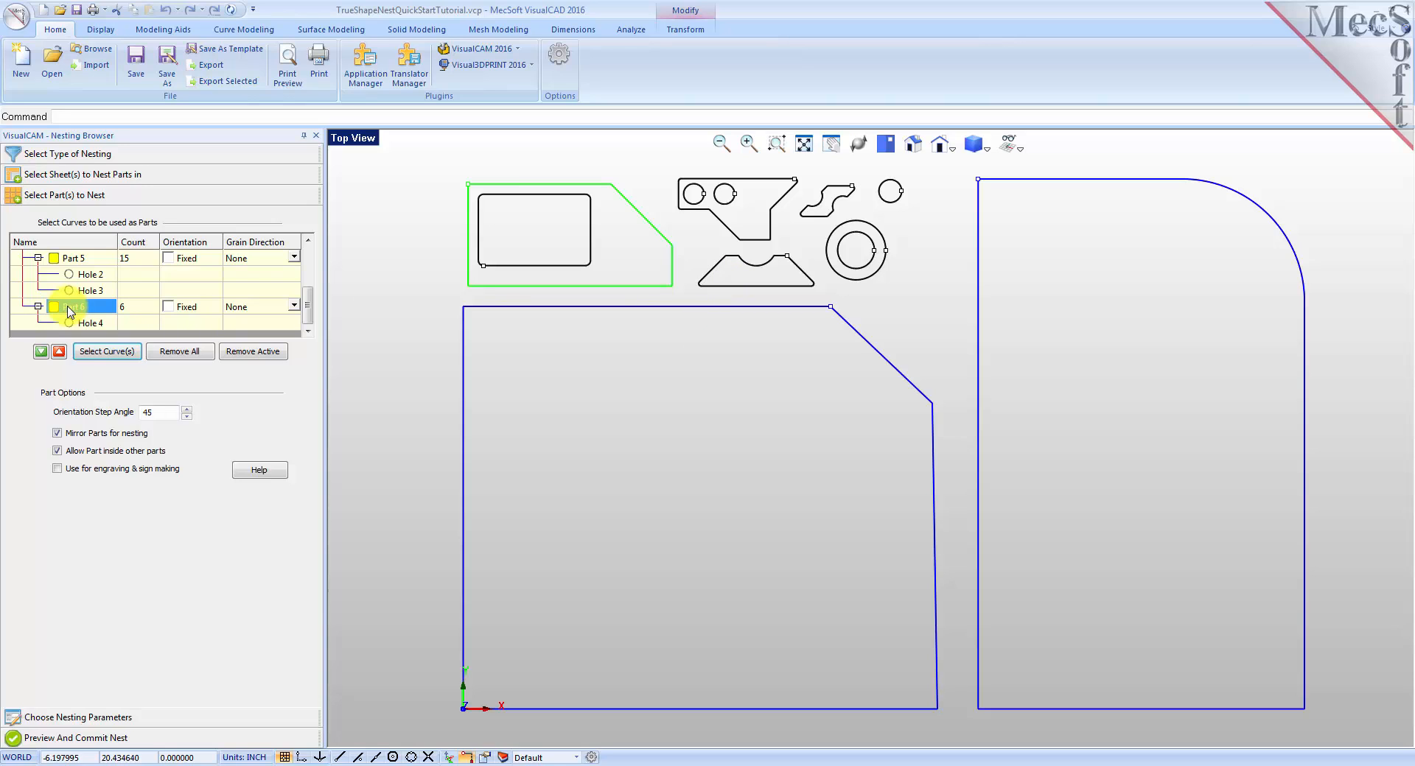
pyautogui.scroll(1, 69, 309)
pyautogui.click(96, 291)
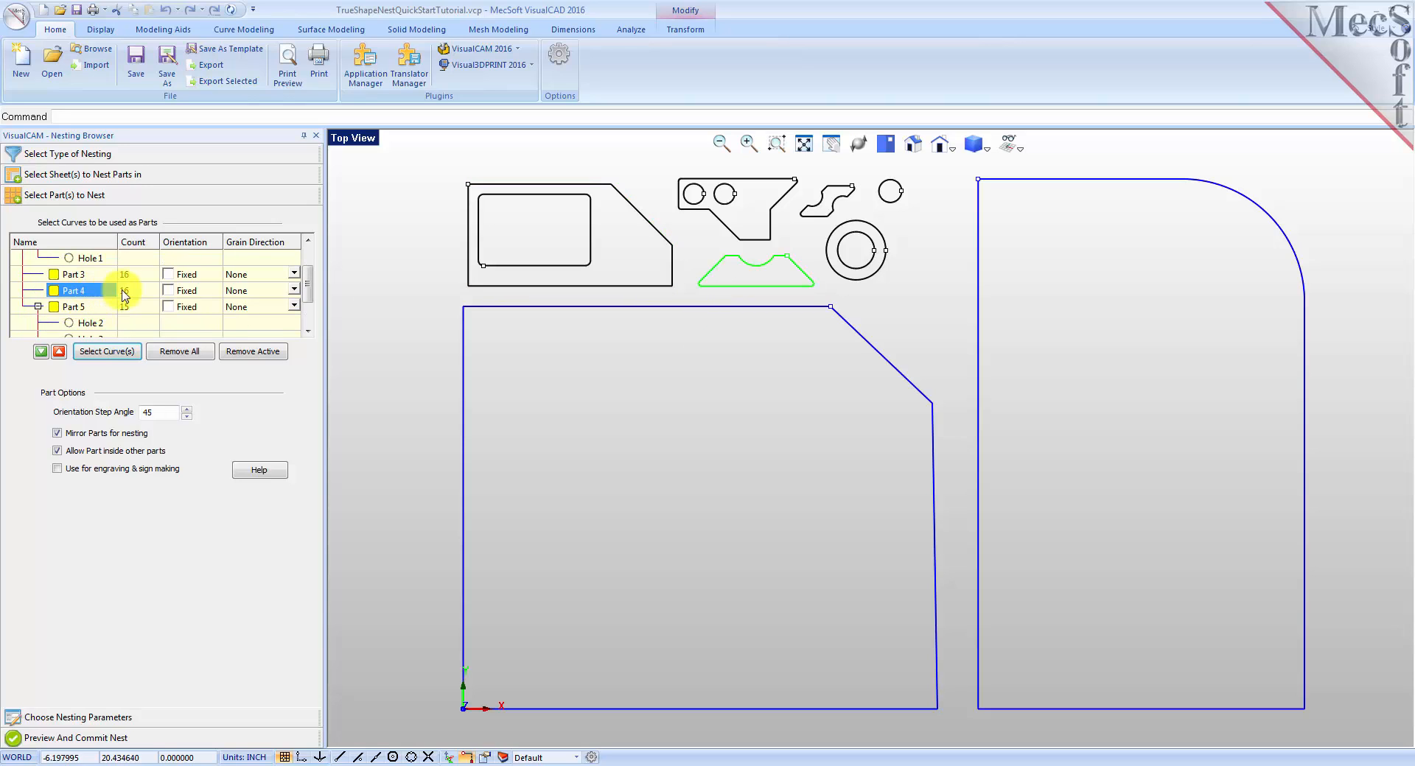
pyautogui.click(168, 291)
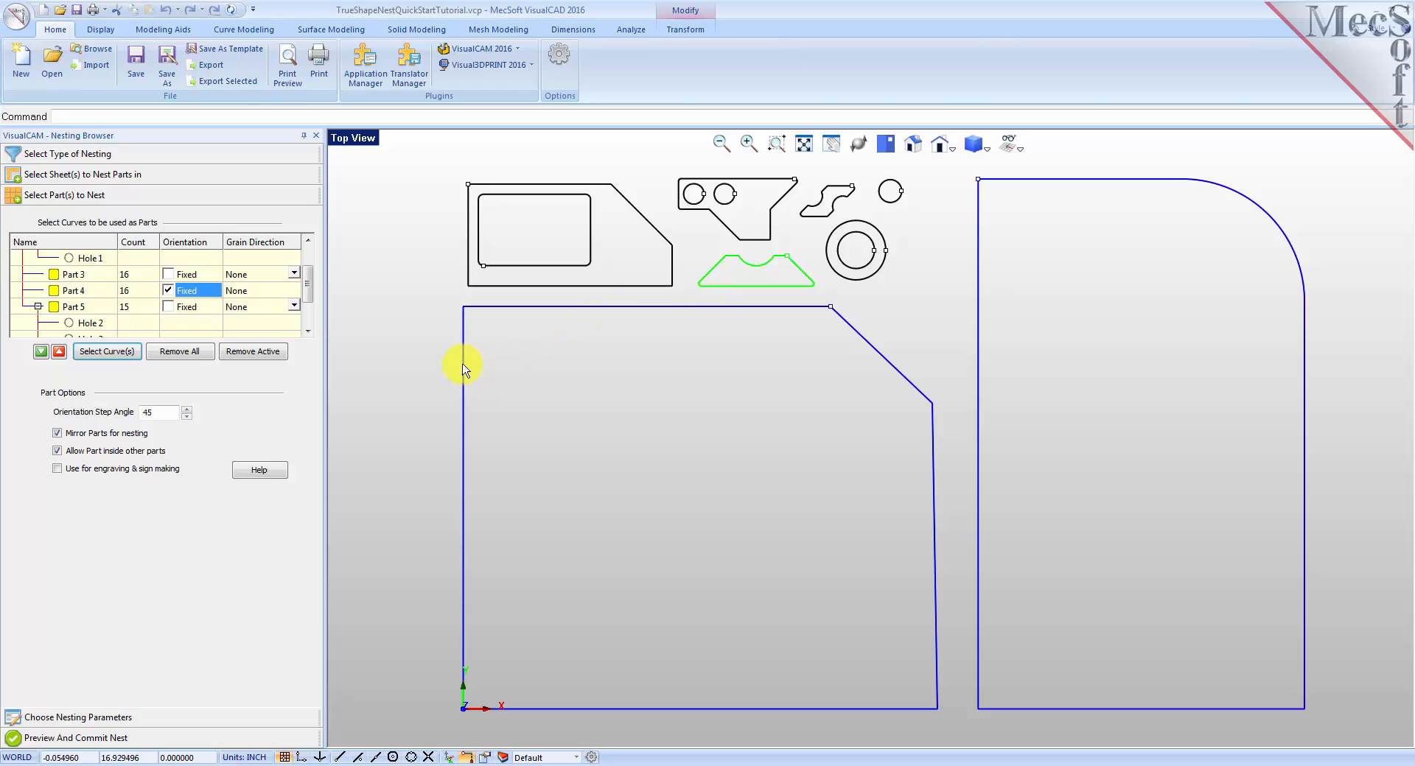
# In the nesting parameters, set the part-to-part distance to 0.15 and the part-to-sheet distance to 0.25
pyautogui.click(66, 719)
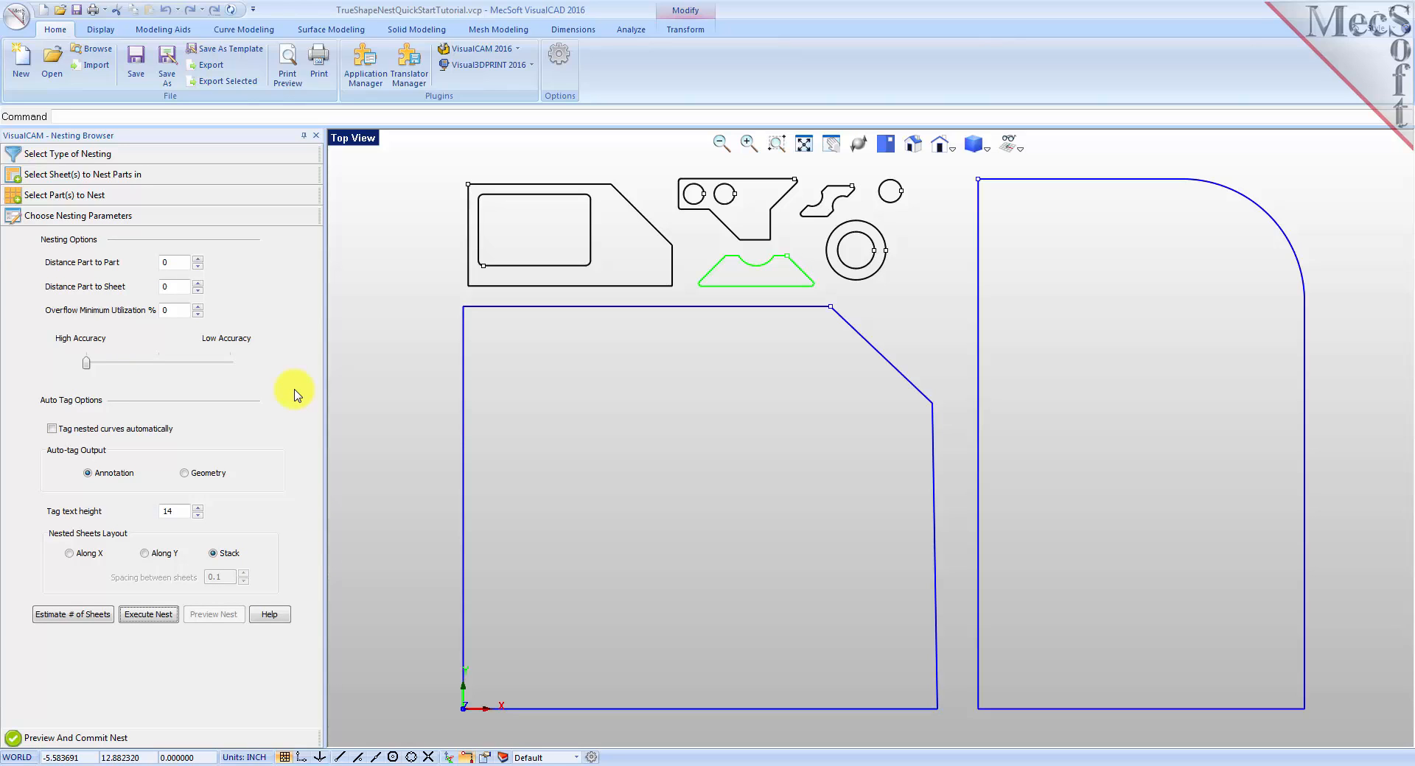
pyautogui.click(369, 391)
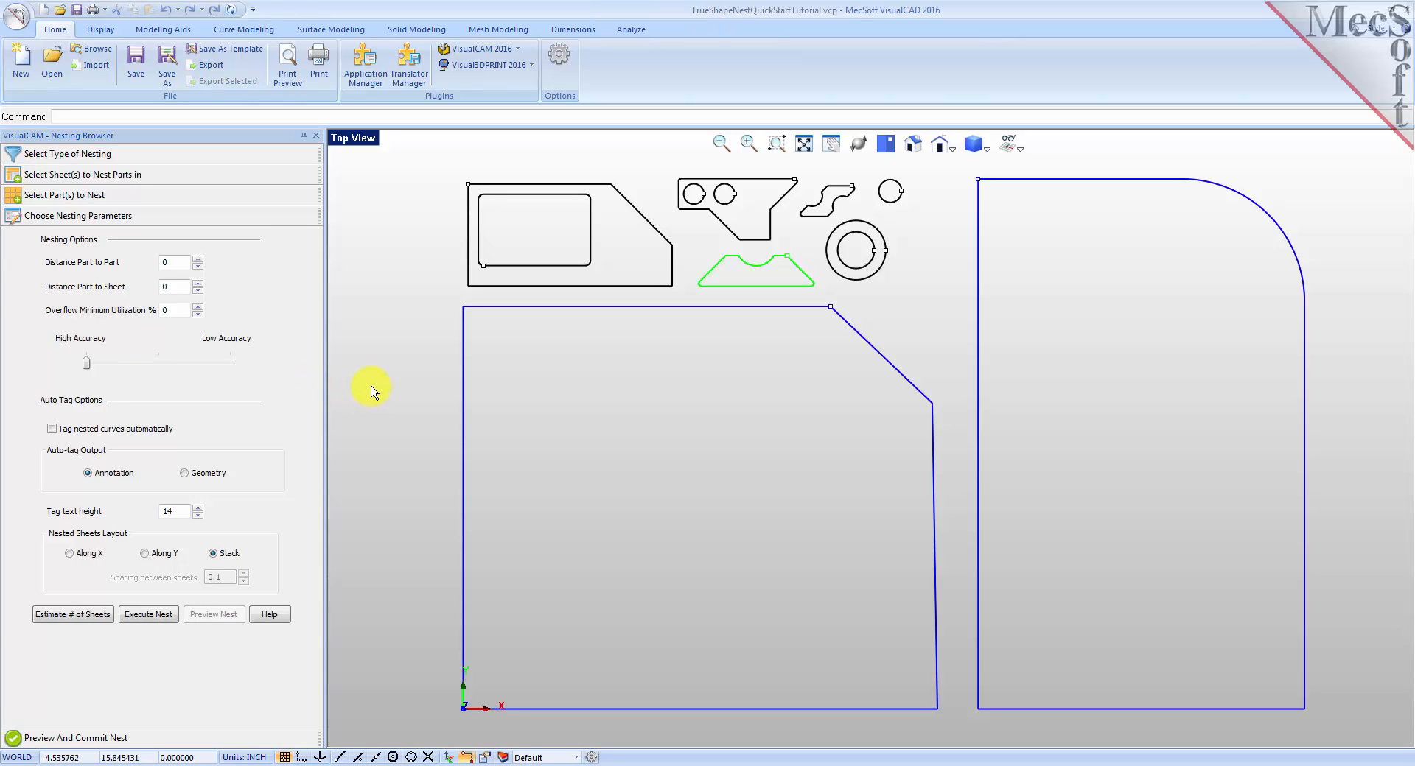
pyautogui.doubleClick(181, 263)
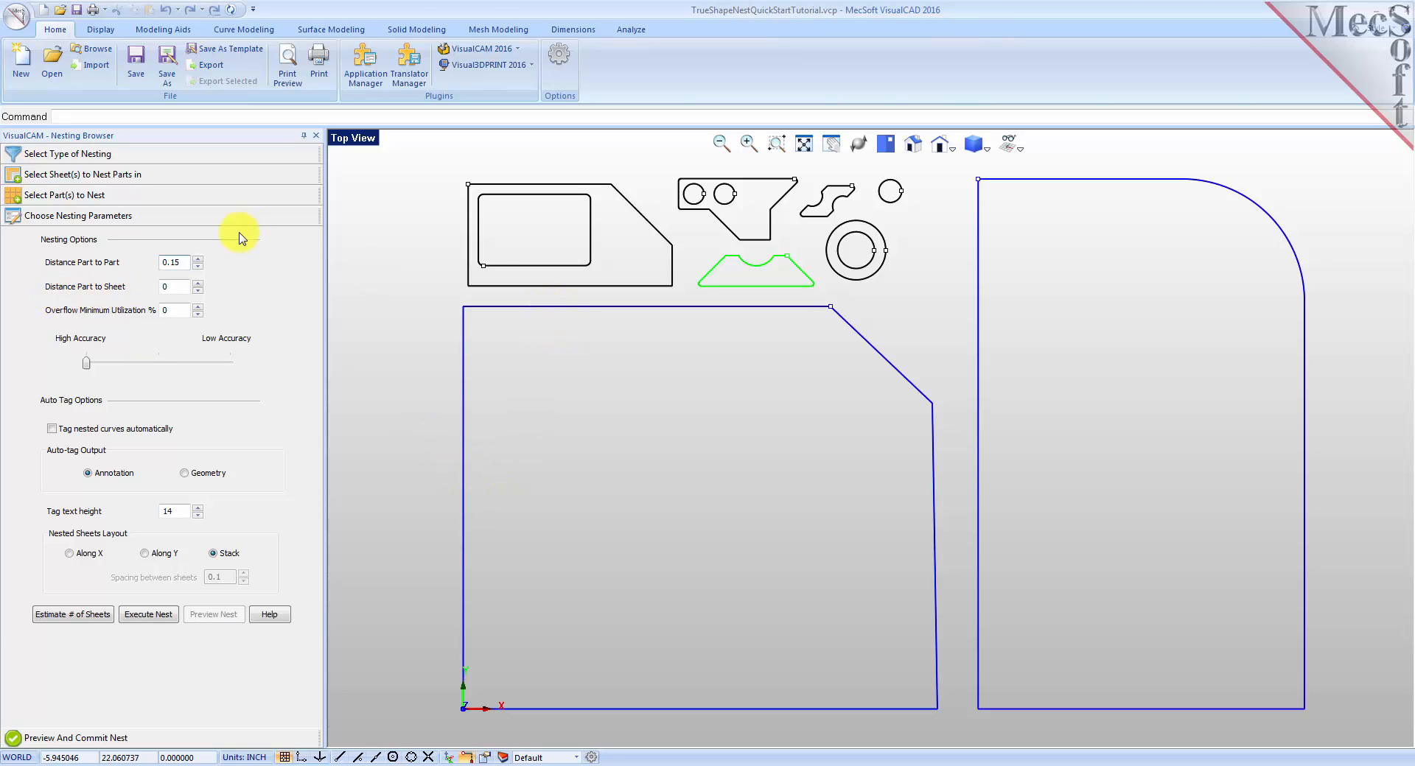
pyautogui.moveTo(175, 287); pyautogui.dragTo(144, 287)
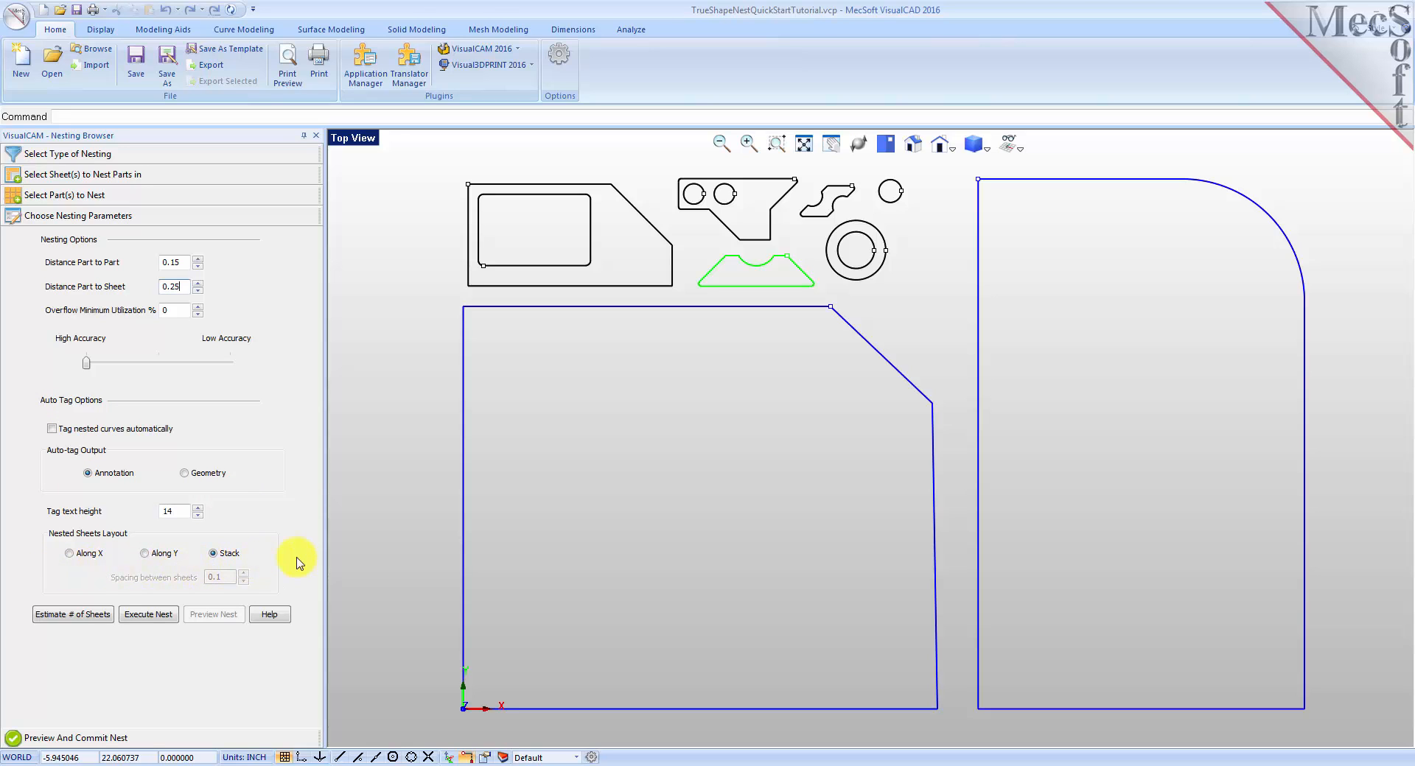
# Execute and preview the nest, and examine the layouts of Sheet 1-1, Sheet 1-2 and Sheet 2-1
pyautogui.click(156, 615)
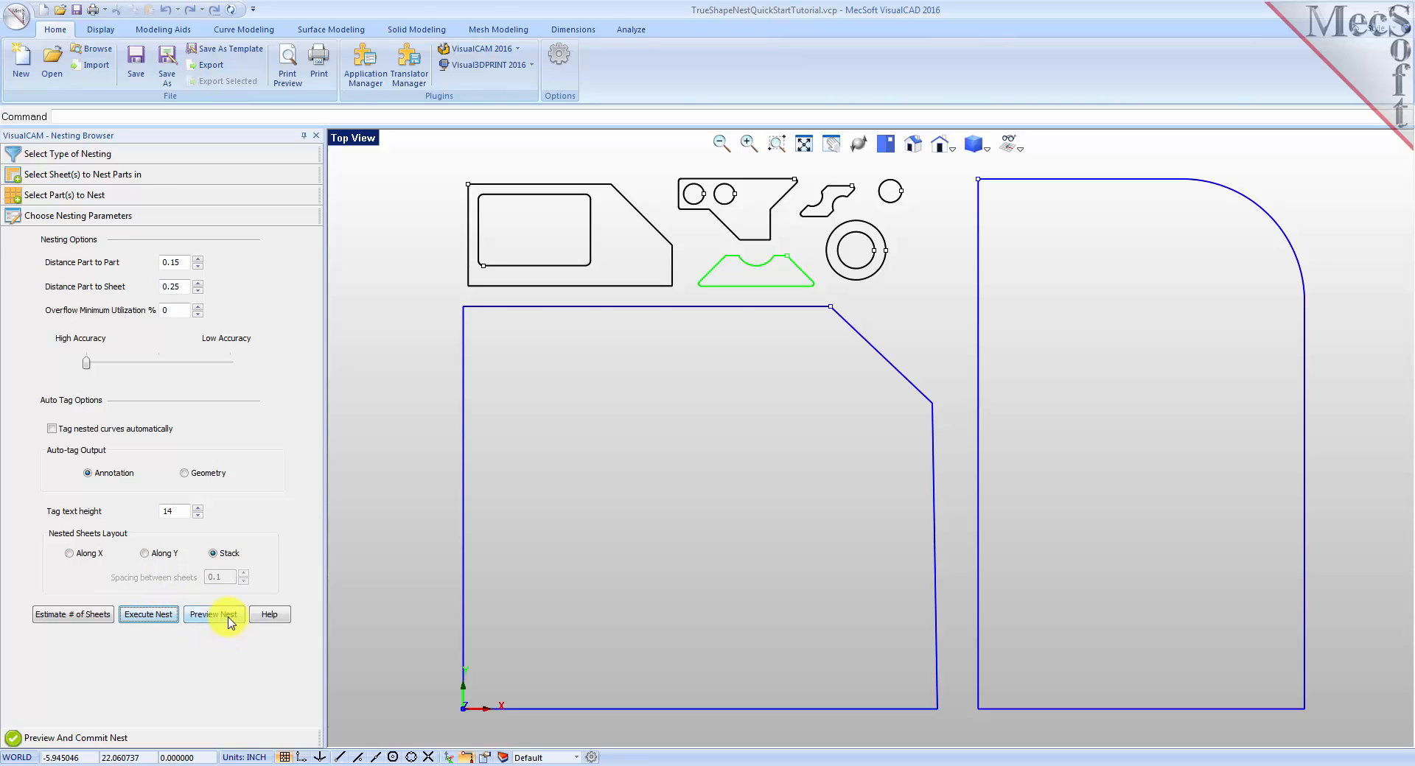
pyautogui.click(230, 616)
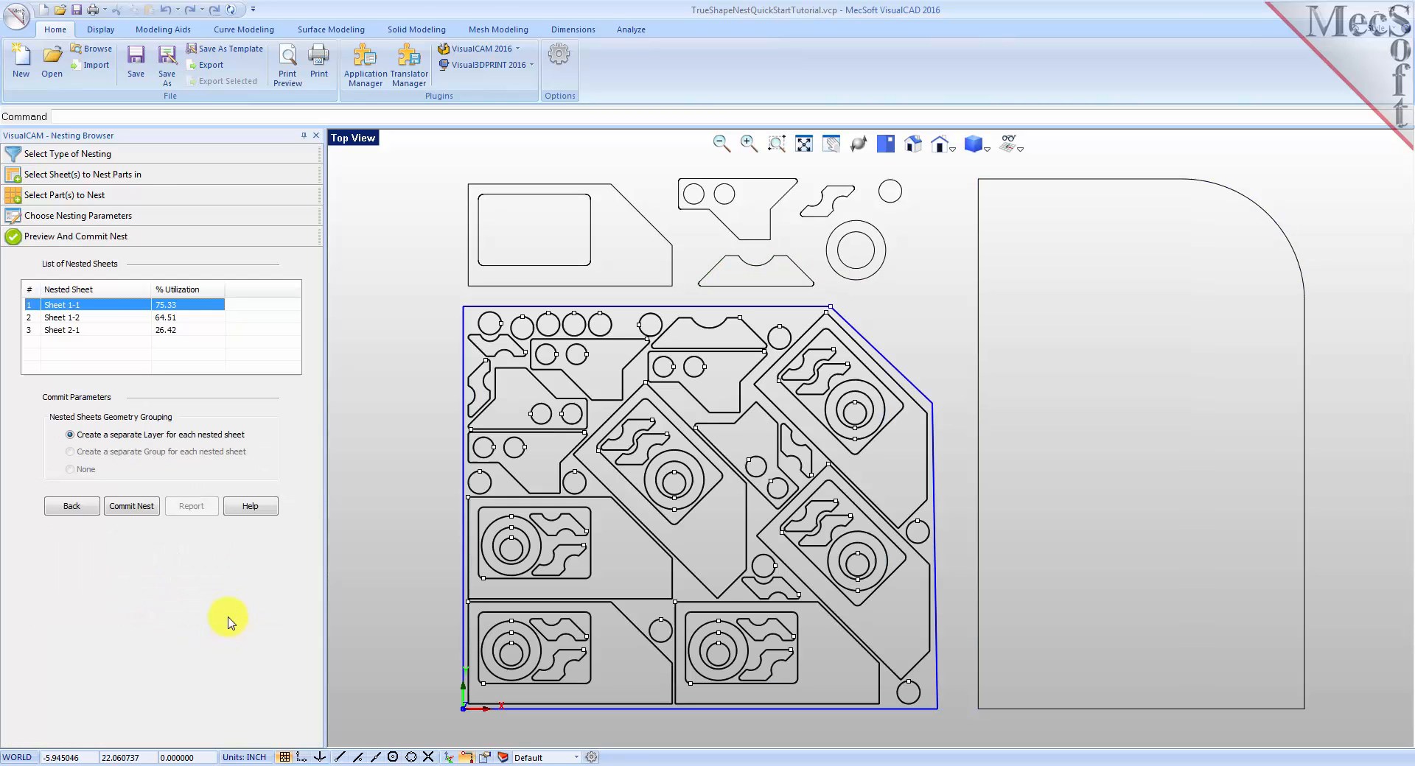
pyautogui.click(84, 320)
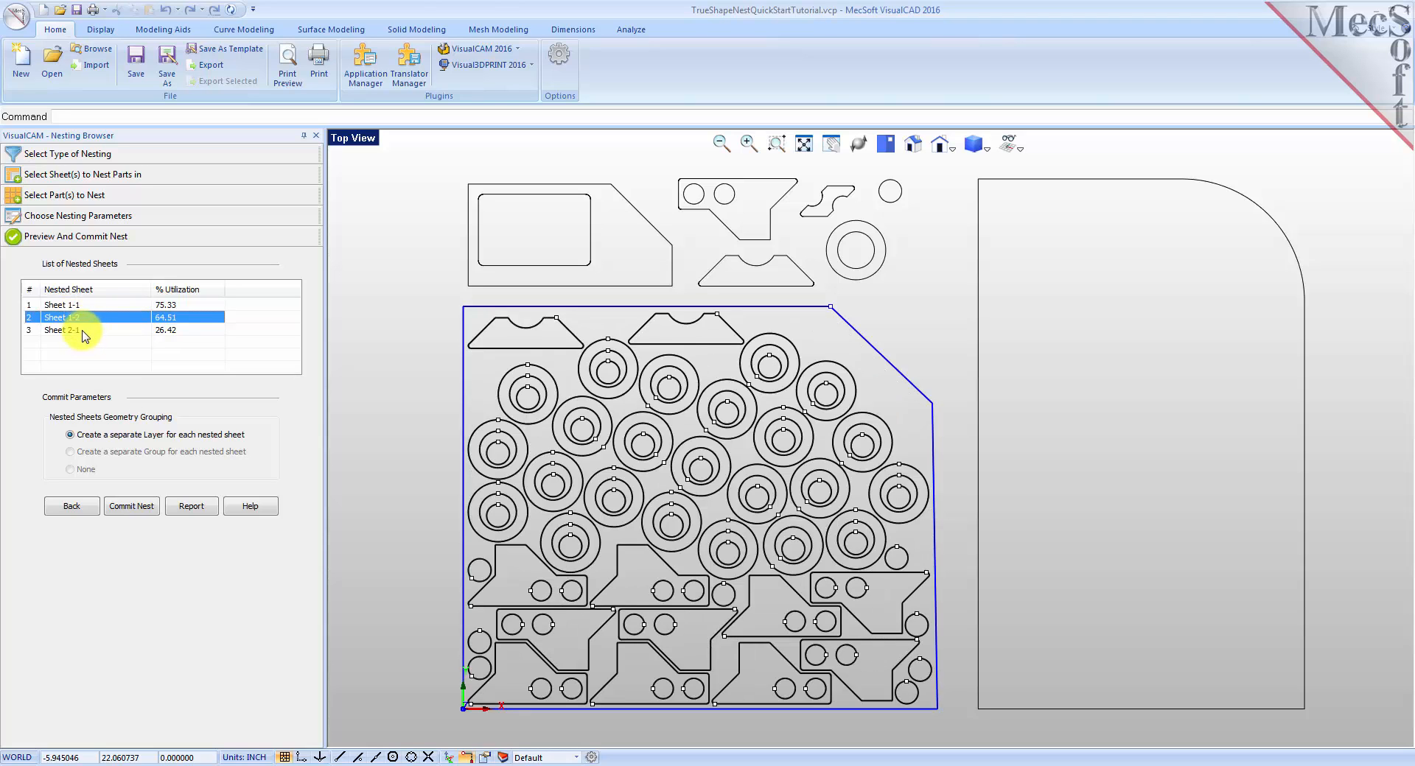
pyautogui.click(84, 331)
pyautogui.click(82, 318)
pyautogui.click(84, 307)
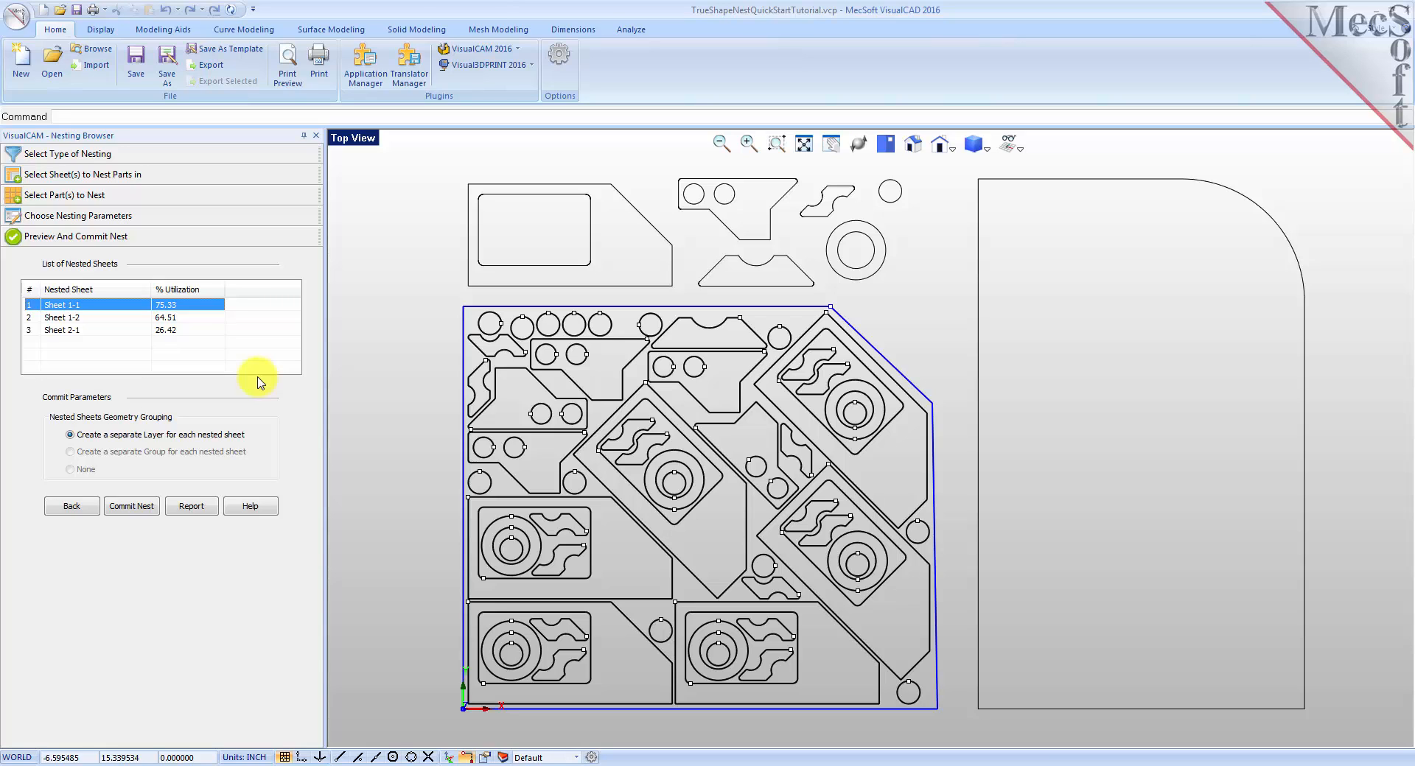
# Set the grain direction of Sheet 1 to Along X and accept the same direction for Sheet 2
pyautogui.click(58, 176)
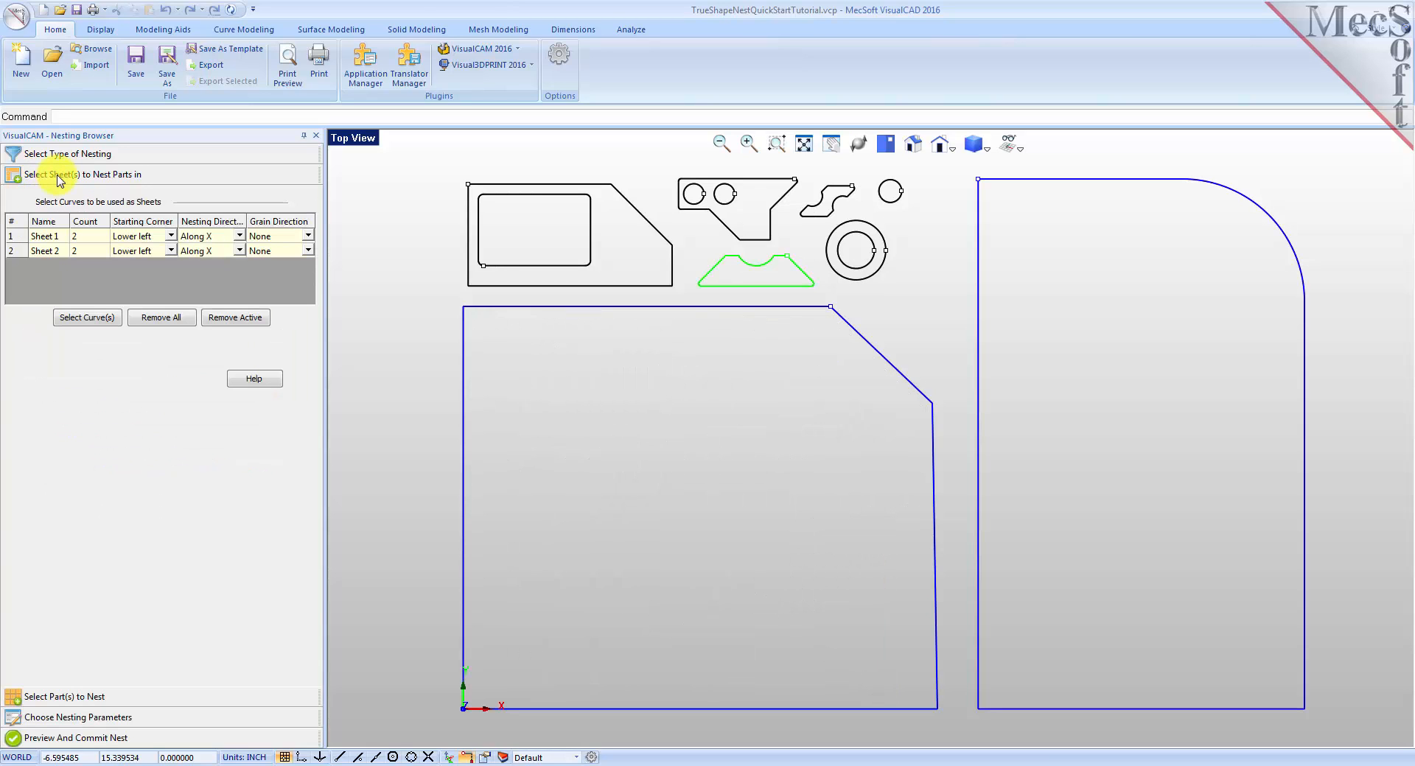
pyautogui.click(310, 237)
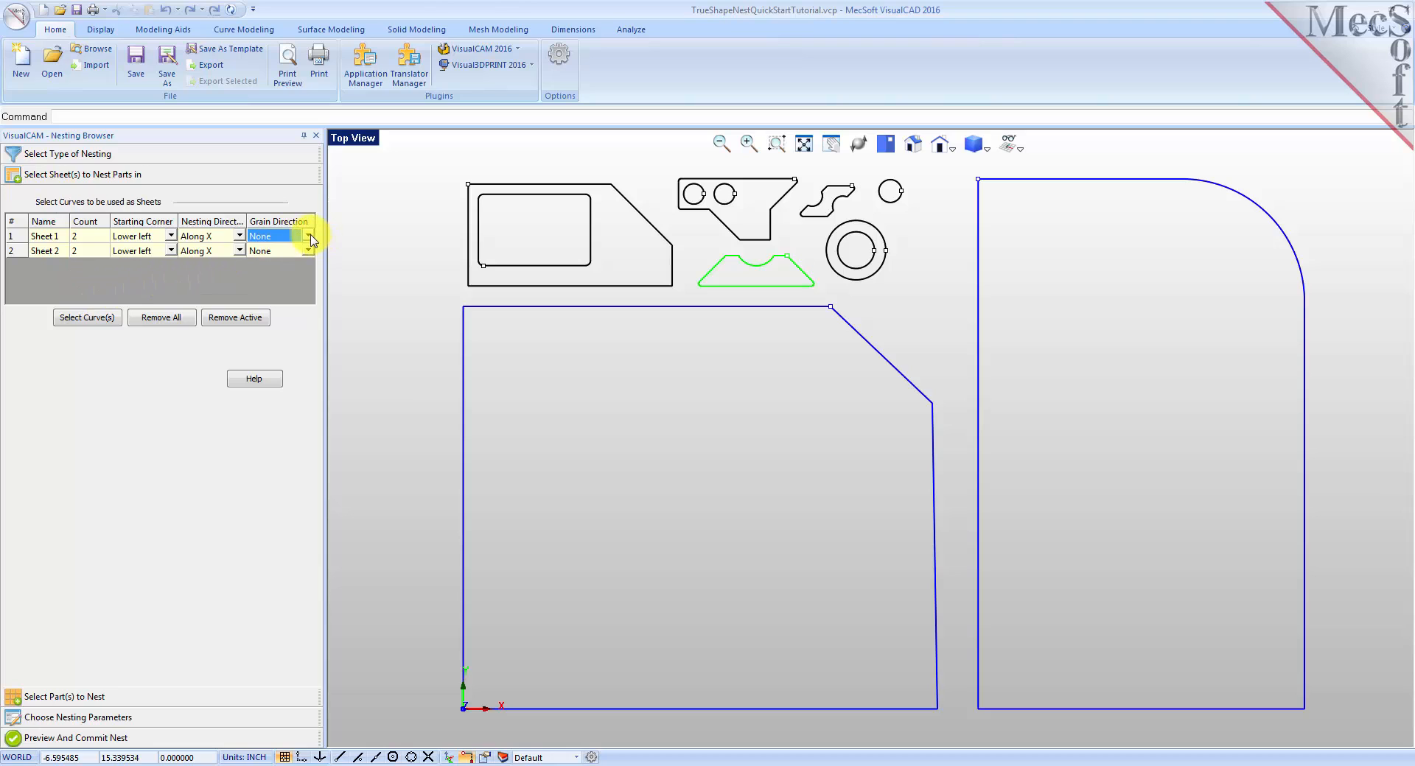
pyautogui.click(309, 237)
pyautogui.click(295, 264)
pyautogui.click(310, 252)
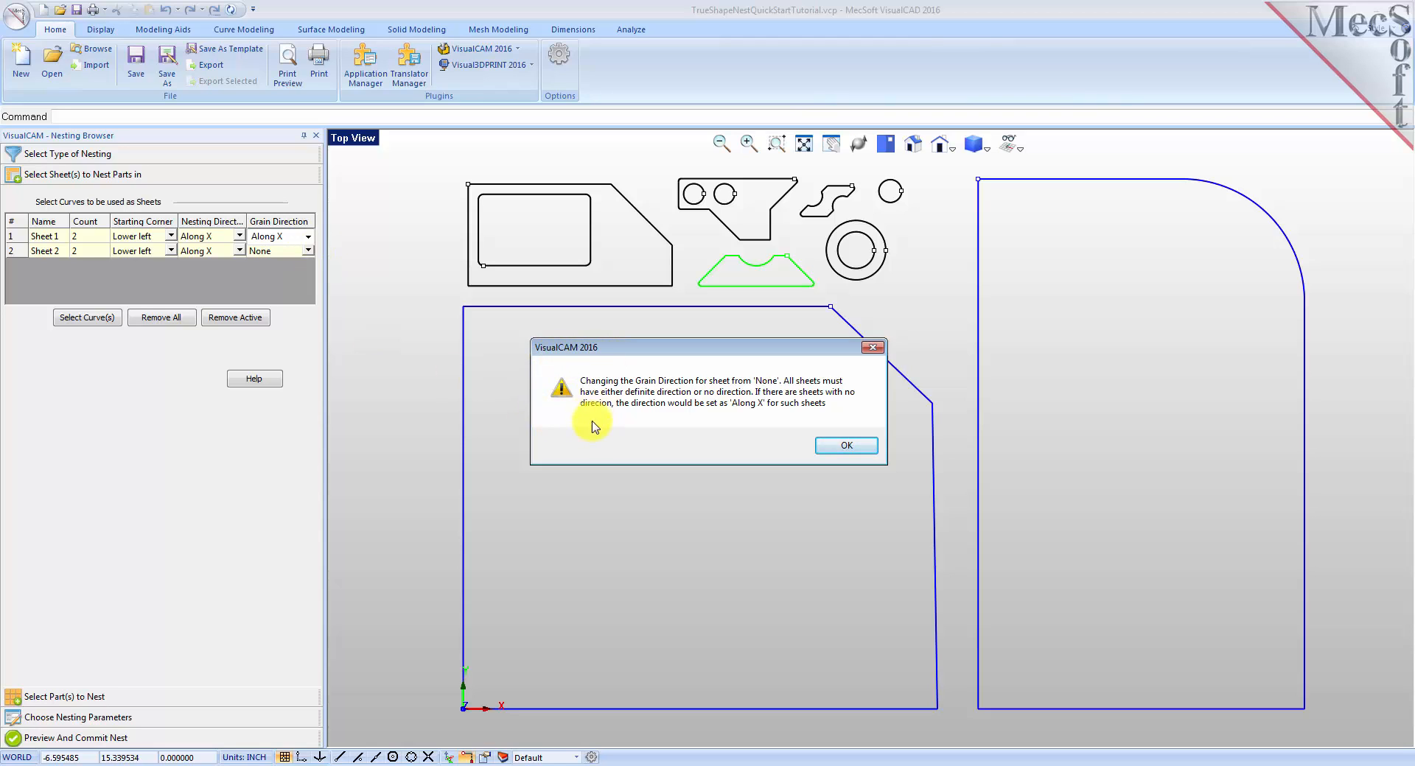
pyautogui.click(855, 446)
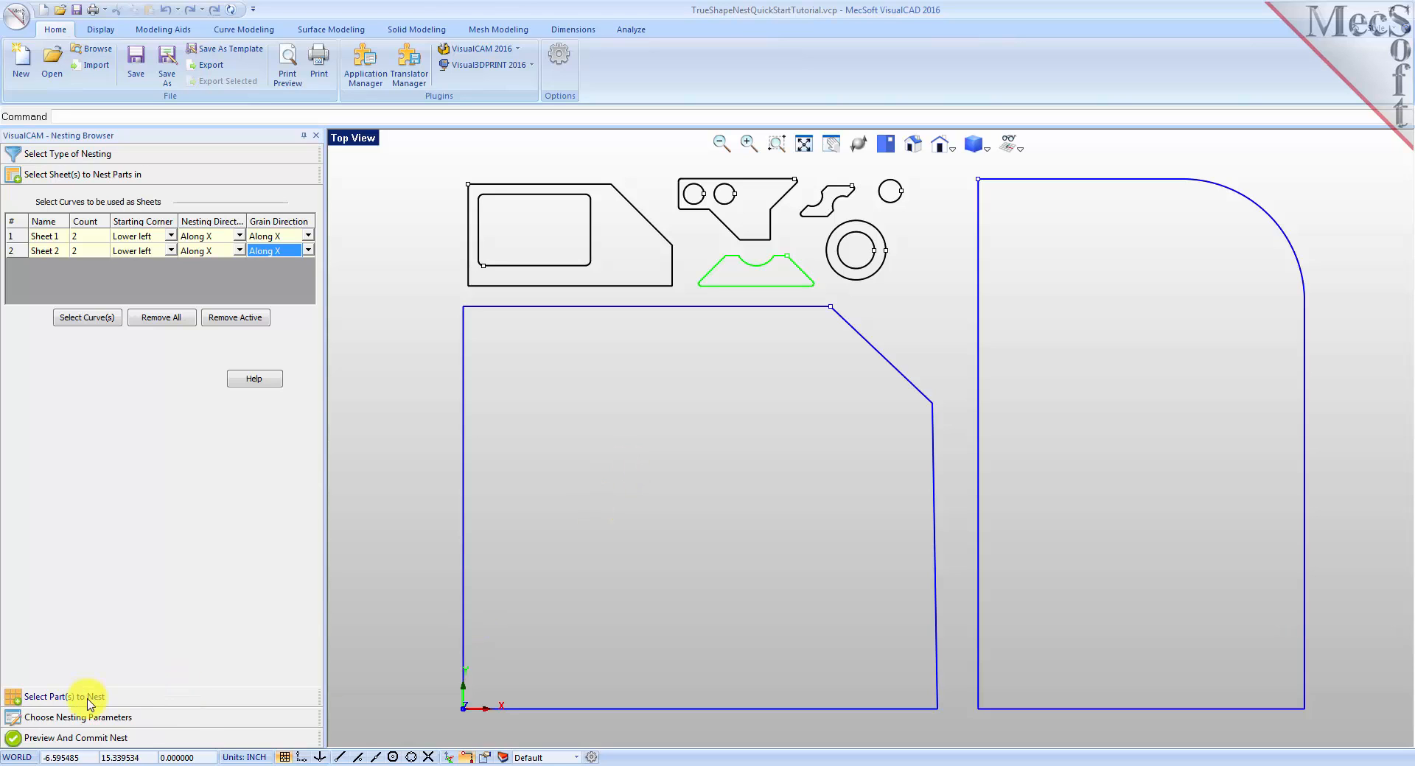
# Set the grain direction of Part 6 to Along Y
pyautogui.click(89, 704)
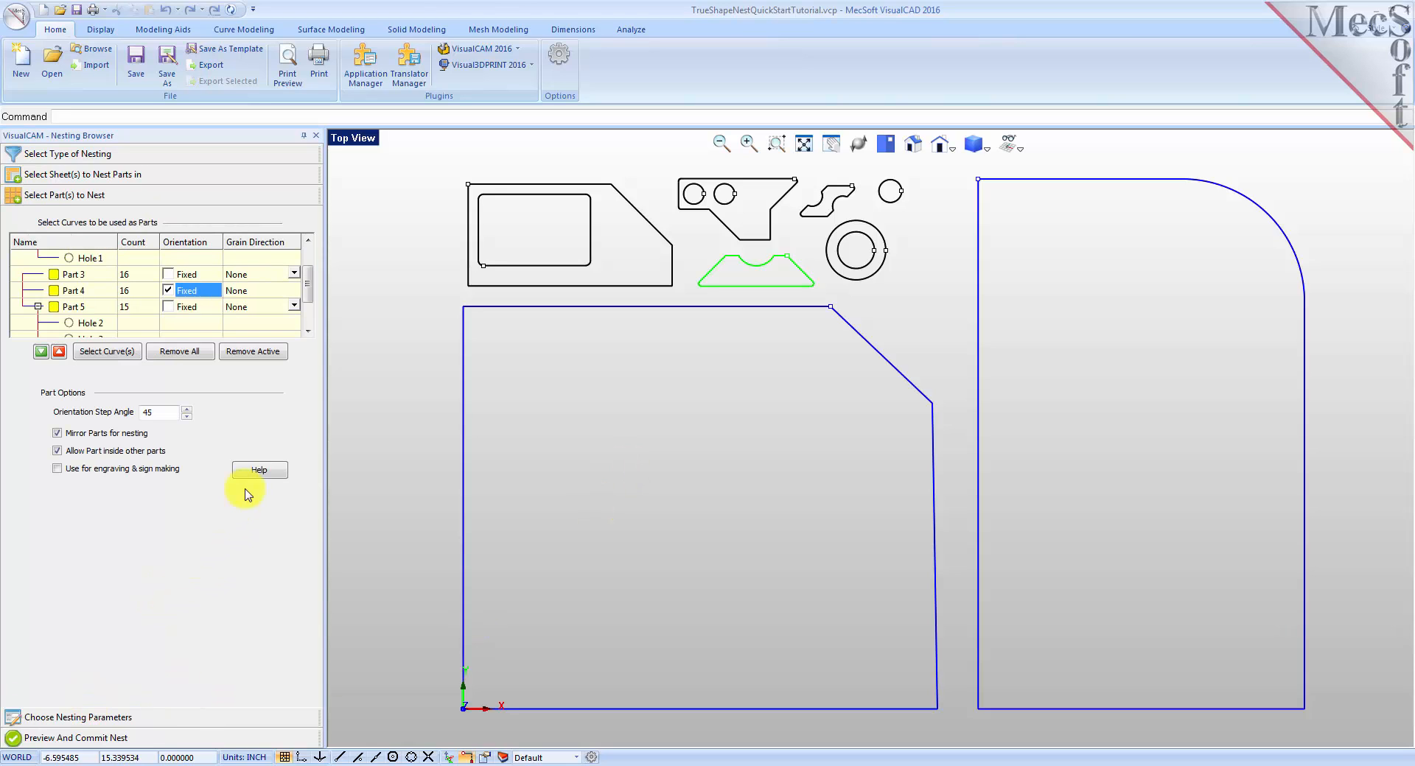
pyautogui.scroll(-1, 308, 317)
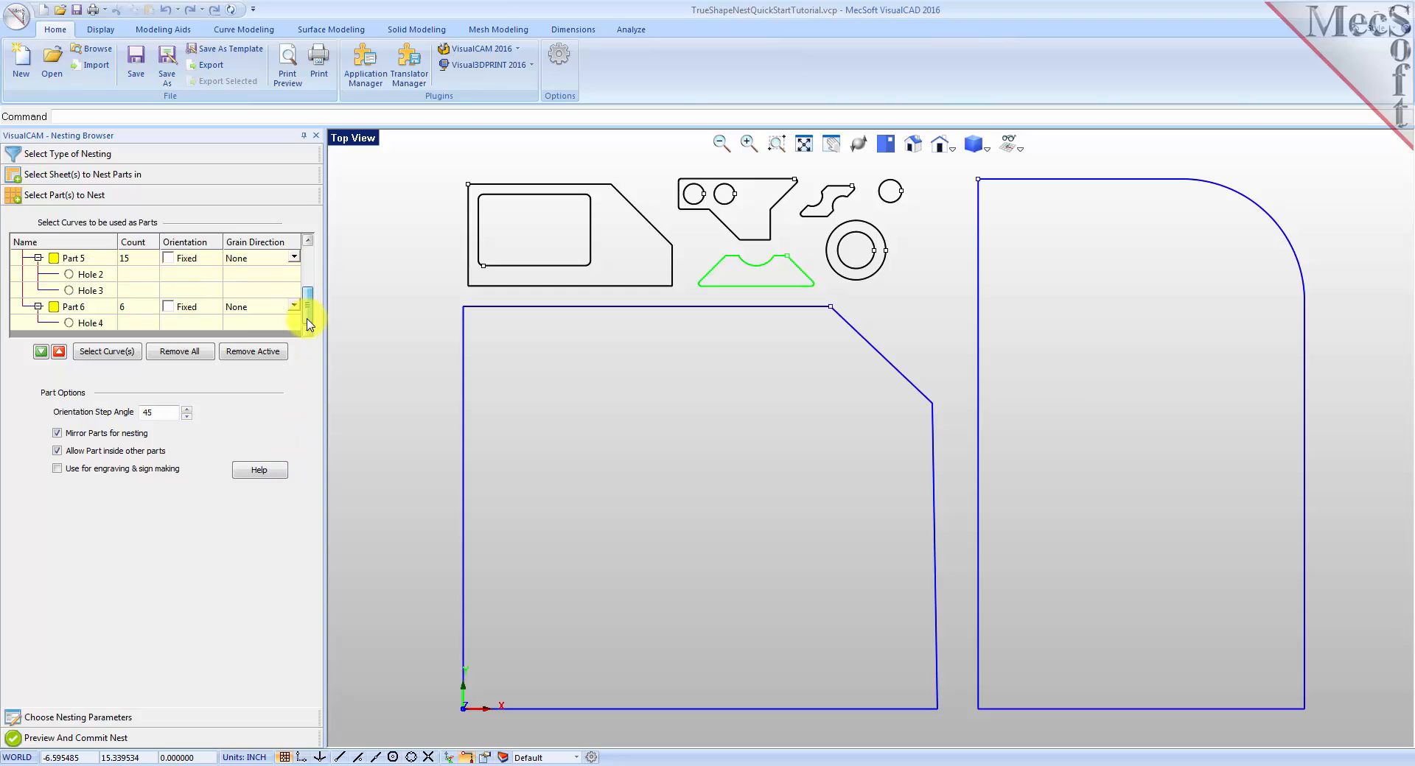
pyautogui.click(293, 307)
pyautogui.click(295, 308)
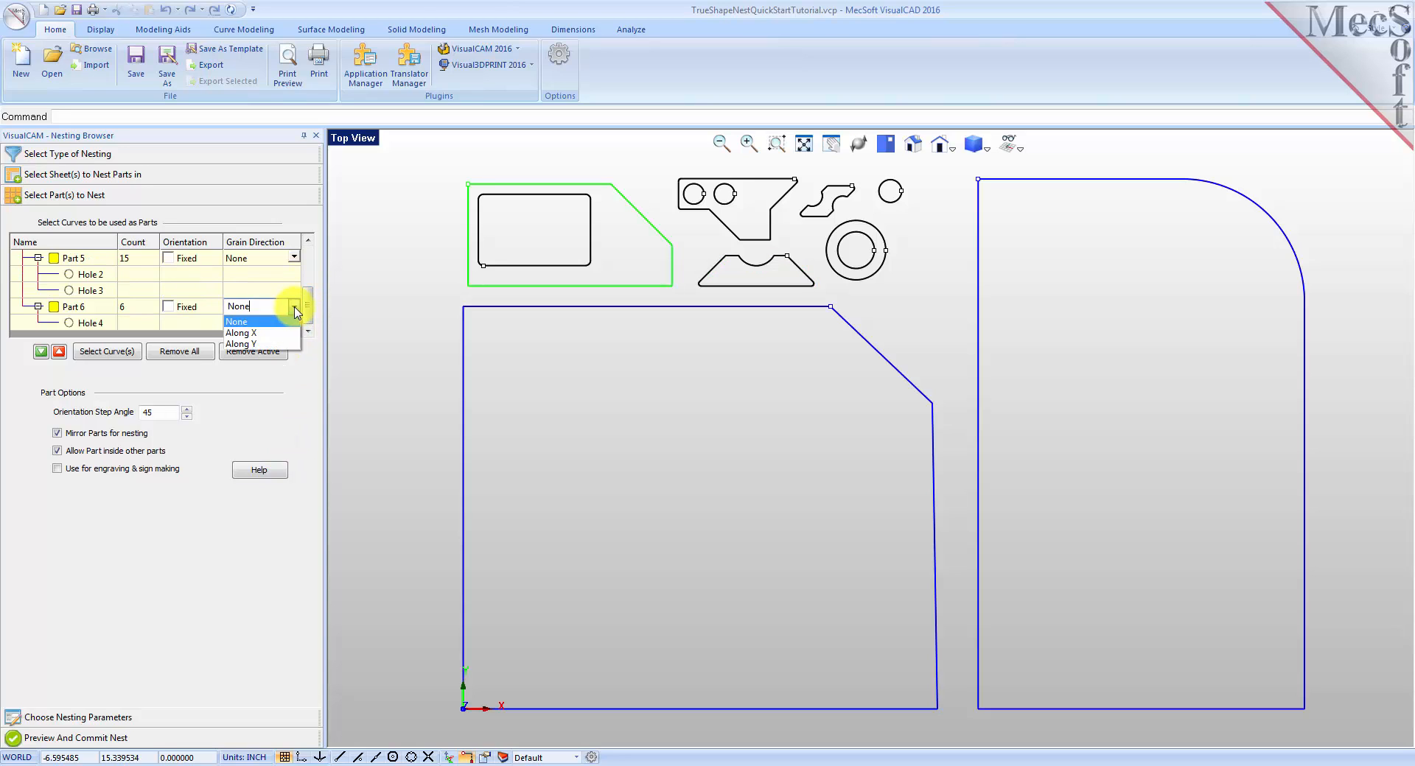
pyautogui.click(270, 345)
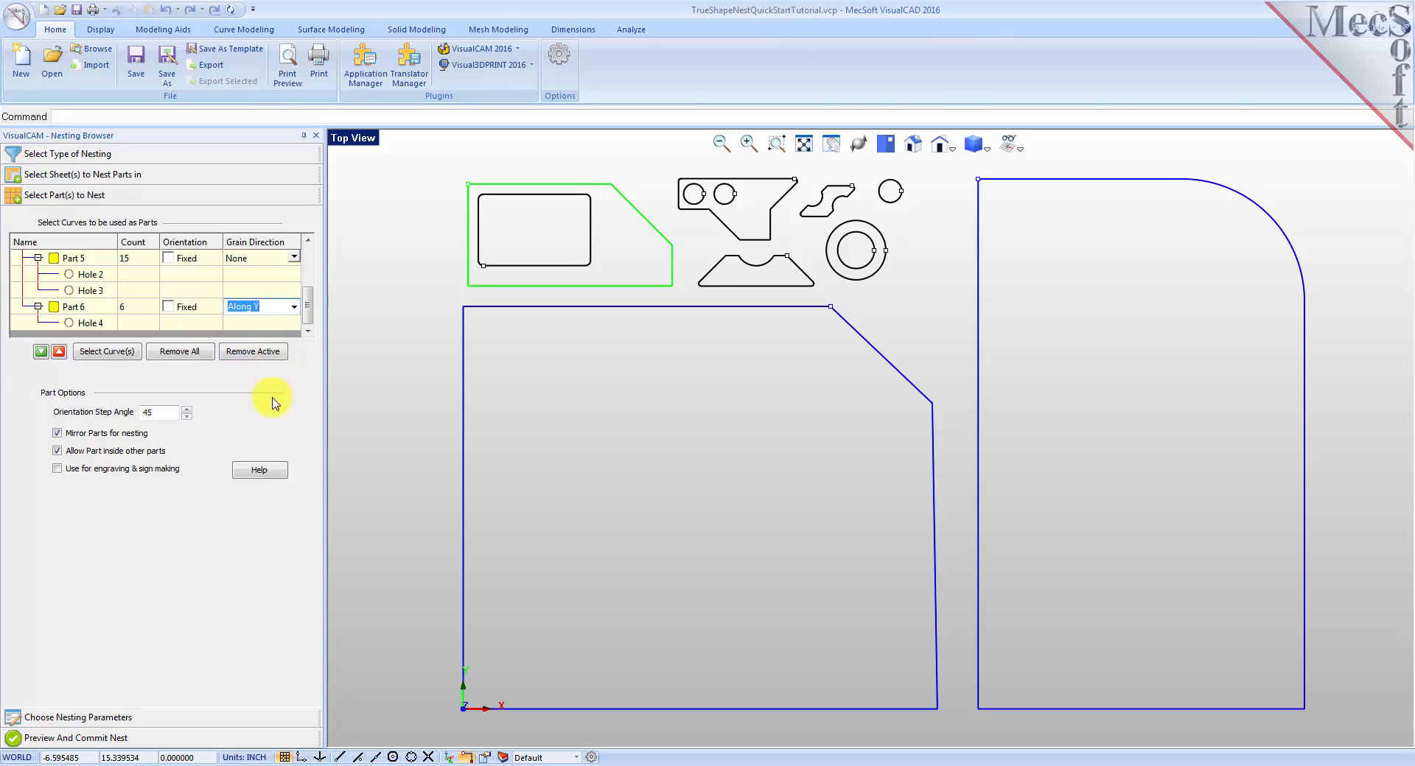
# Execute the nest again with the grain directions applied and preview the nested sheets
pyautogui.click(64, 718)
pyautogui.click(152, 616)
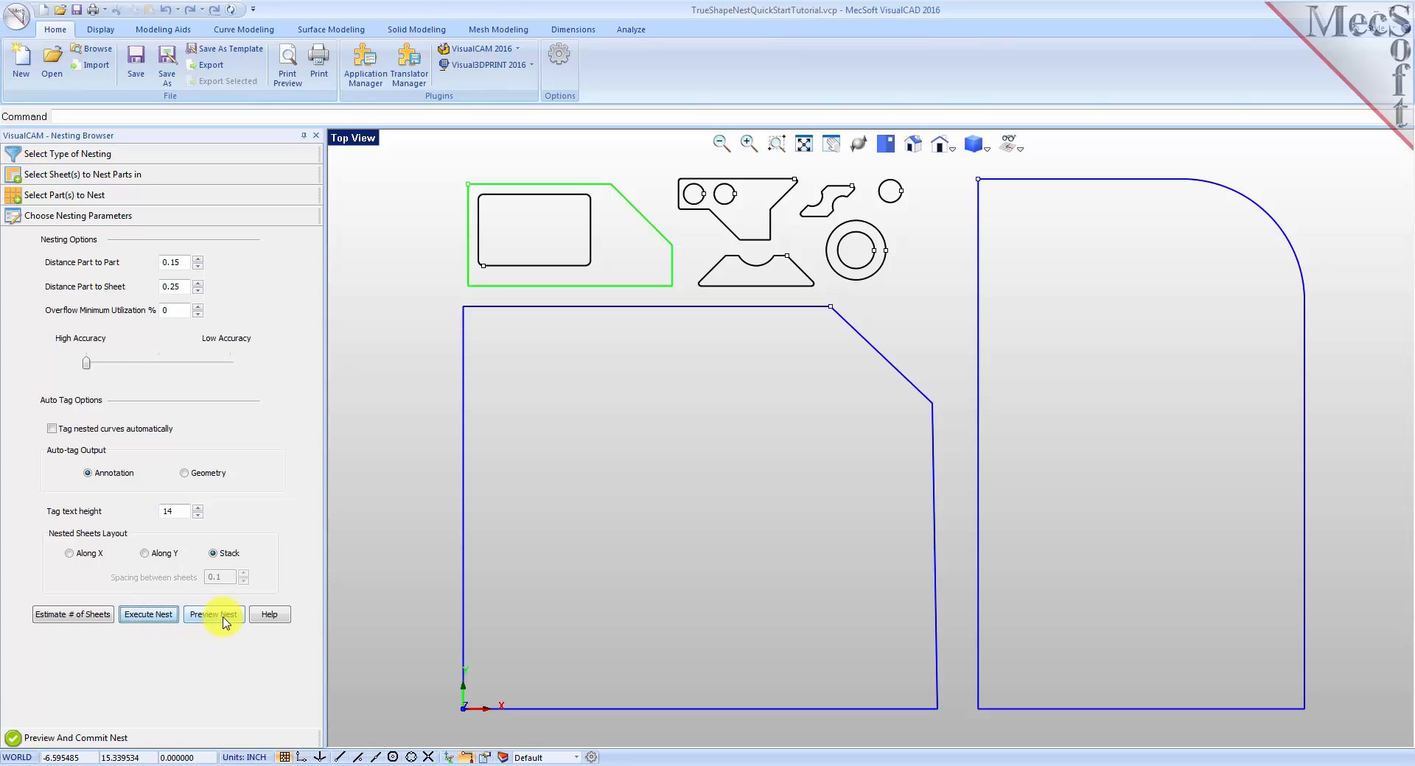
pyautogui.click(221, 615)
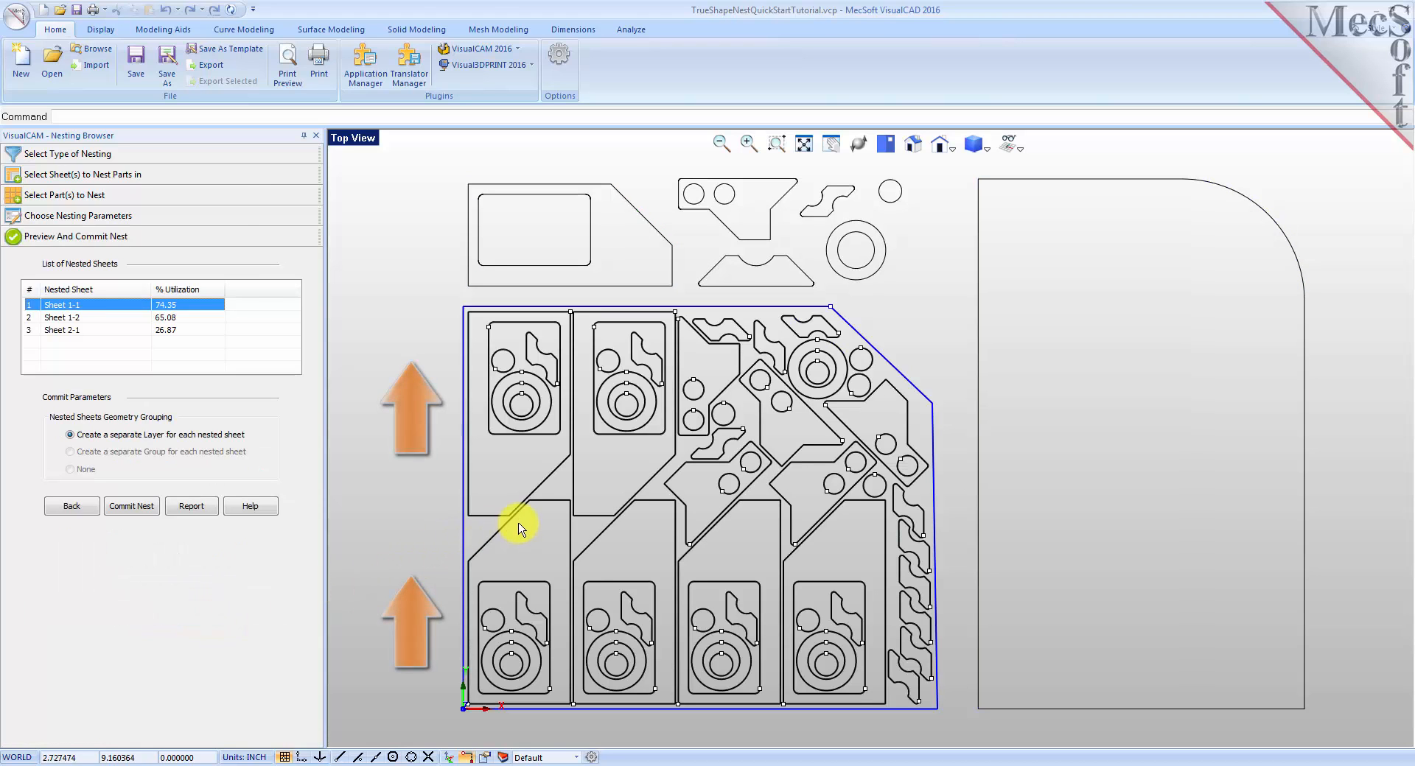
# Review the layouts of Sheet 1-2, Sheet 2-1 and Sheet 1-1, and commit the nest with a separate layer for each nested sheet
pyautogui.click(84, 319)
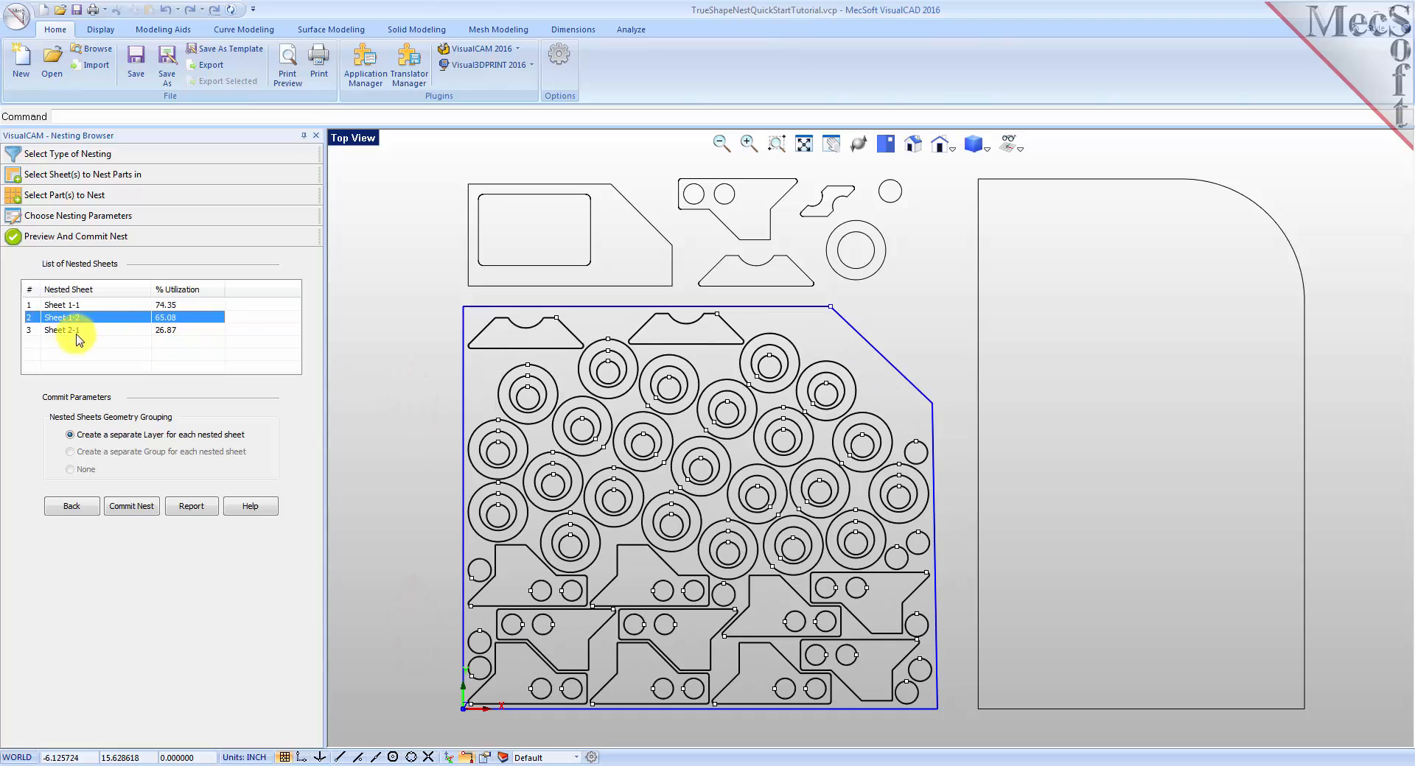
pyautogui.click(80, 330)
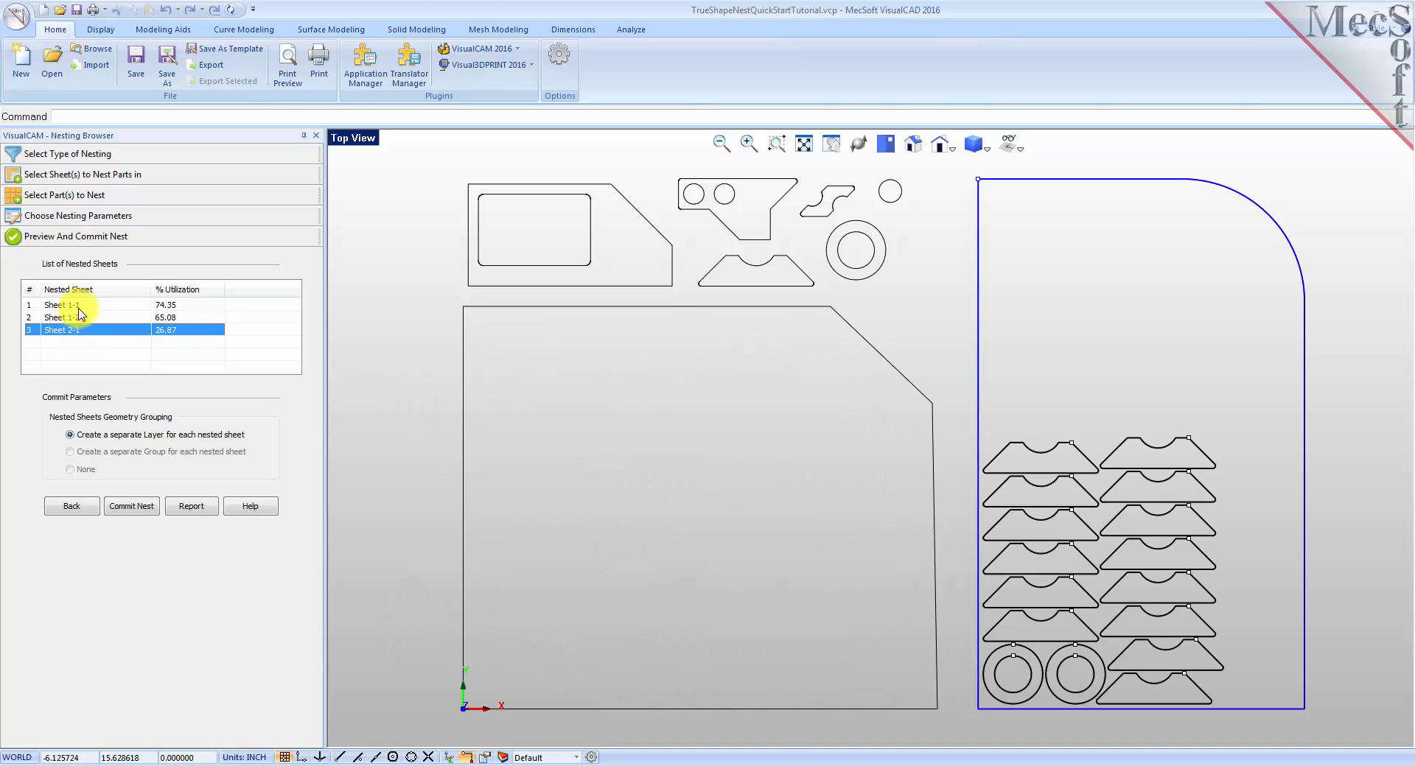
pyautogui.click(70, 304)
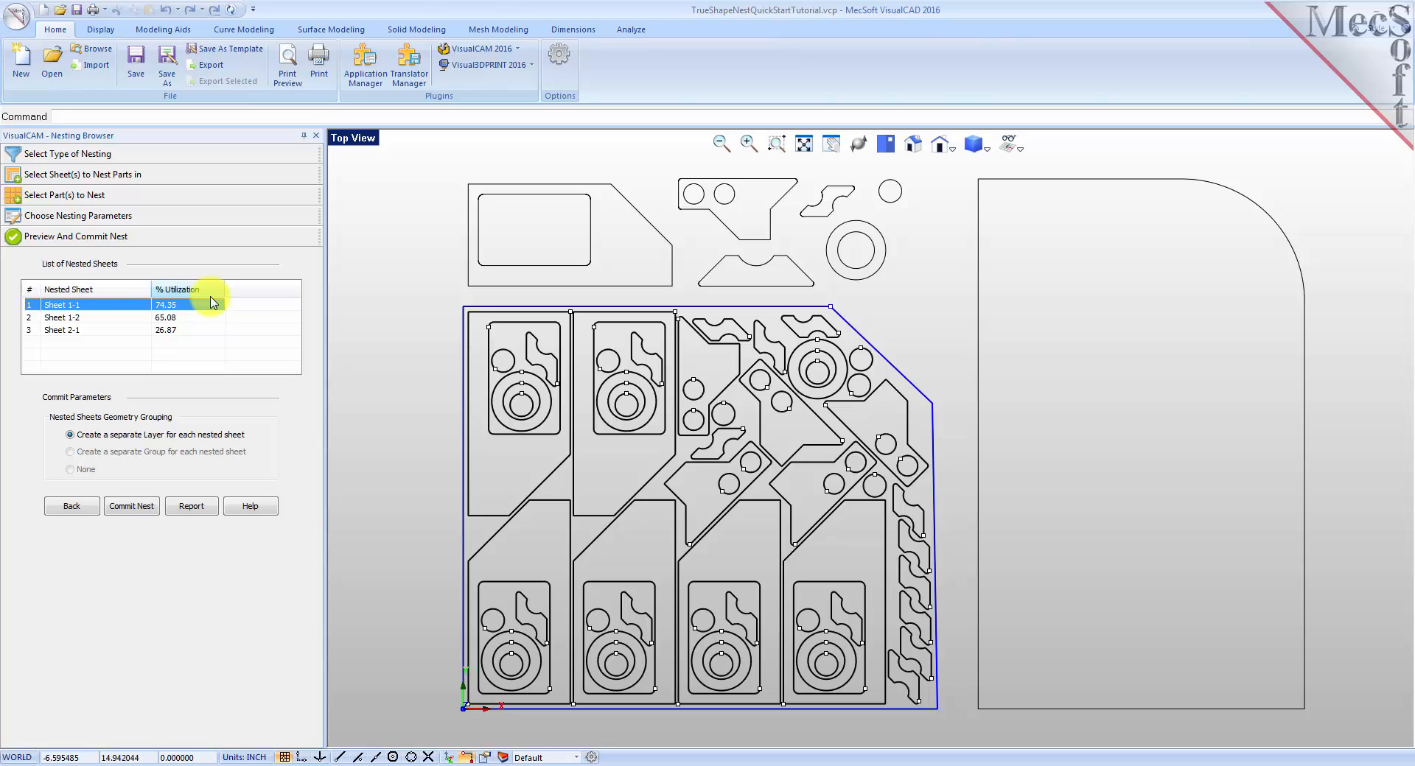
pyautogui.click(133, 508)
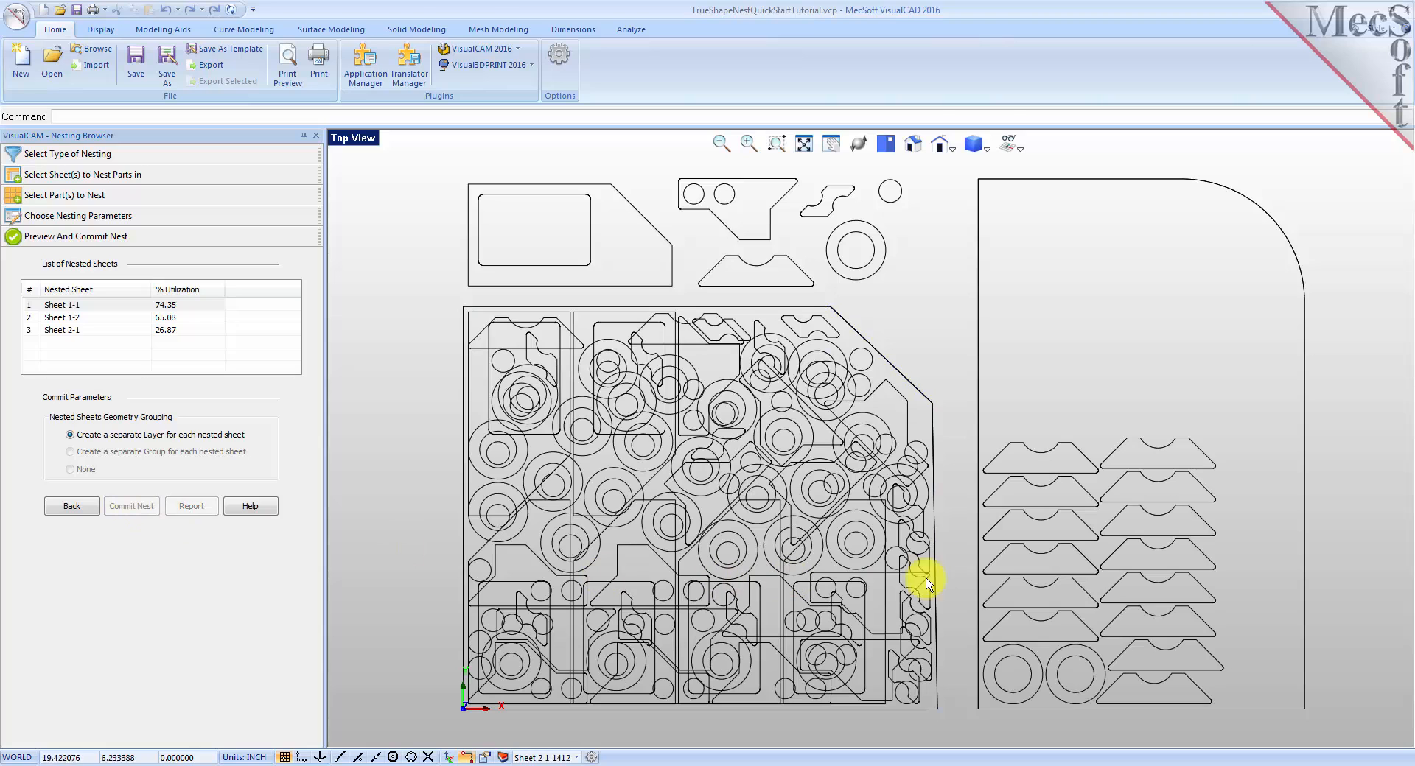
# Display the layer list and check the committed nests by hiding the Sheet 2-1 and Sheet 1-2 layers and showing both again
pyautogui.click(467, 757)
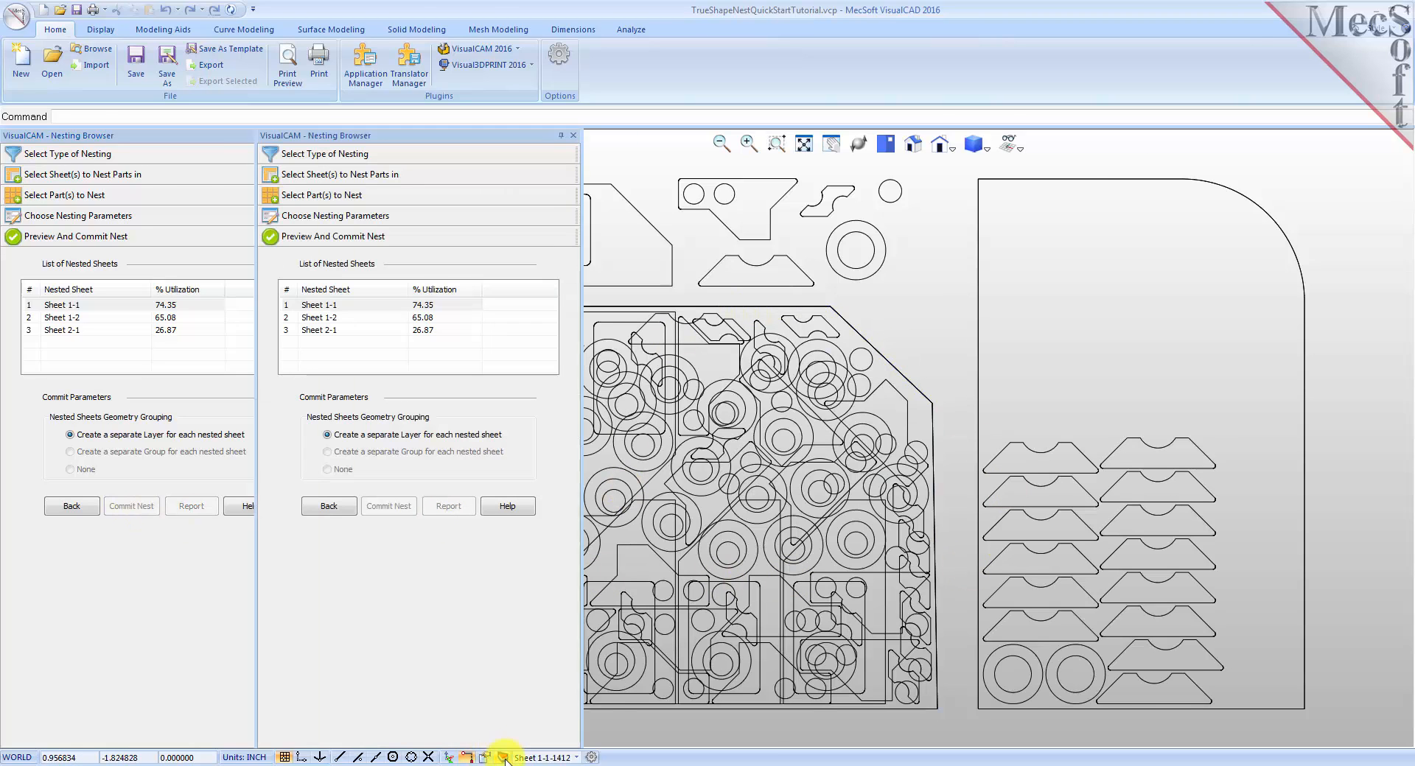
pyautogui.click(44, 227)
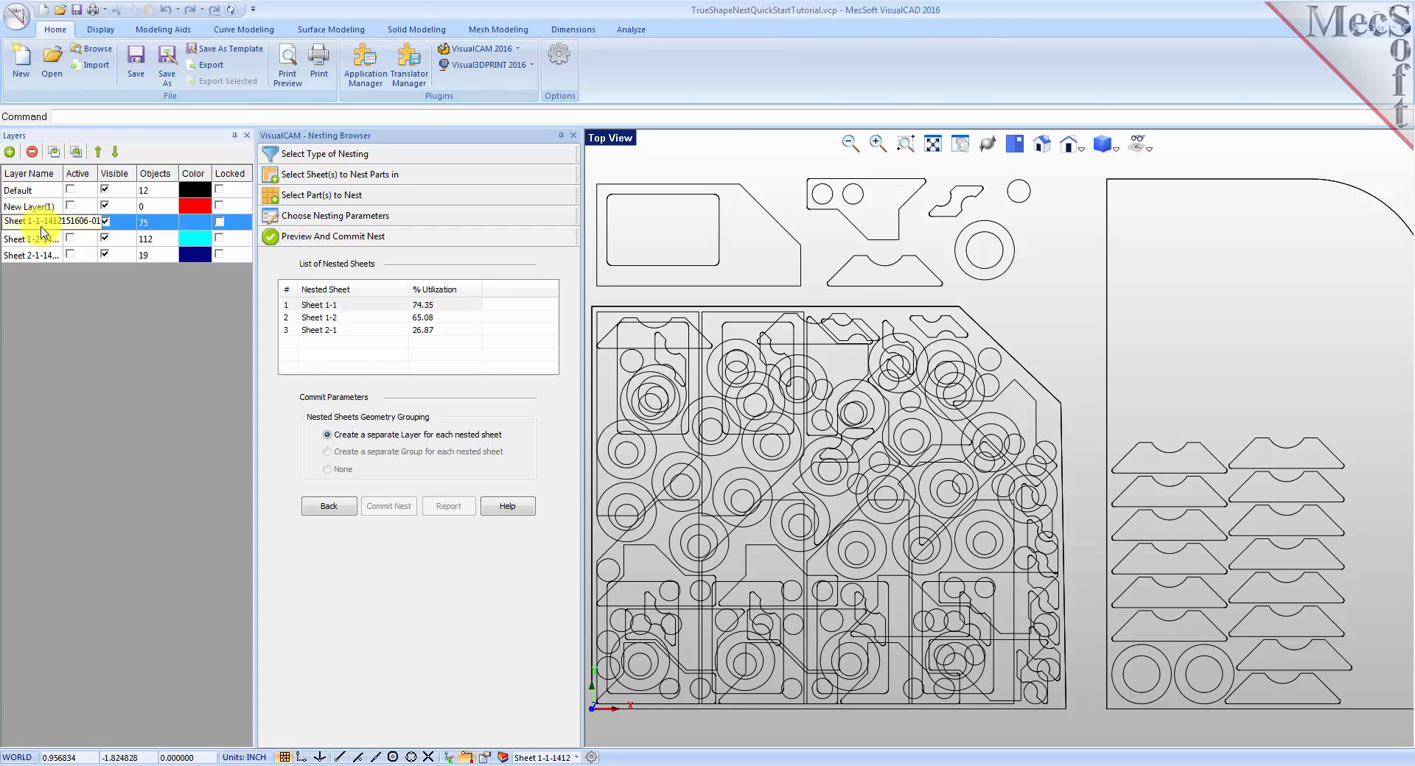
pyautogui.click(44, 240)
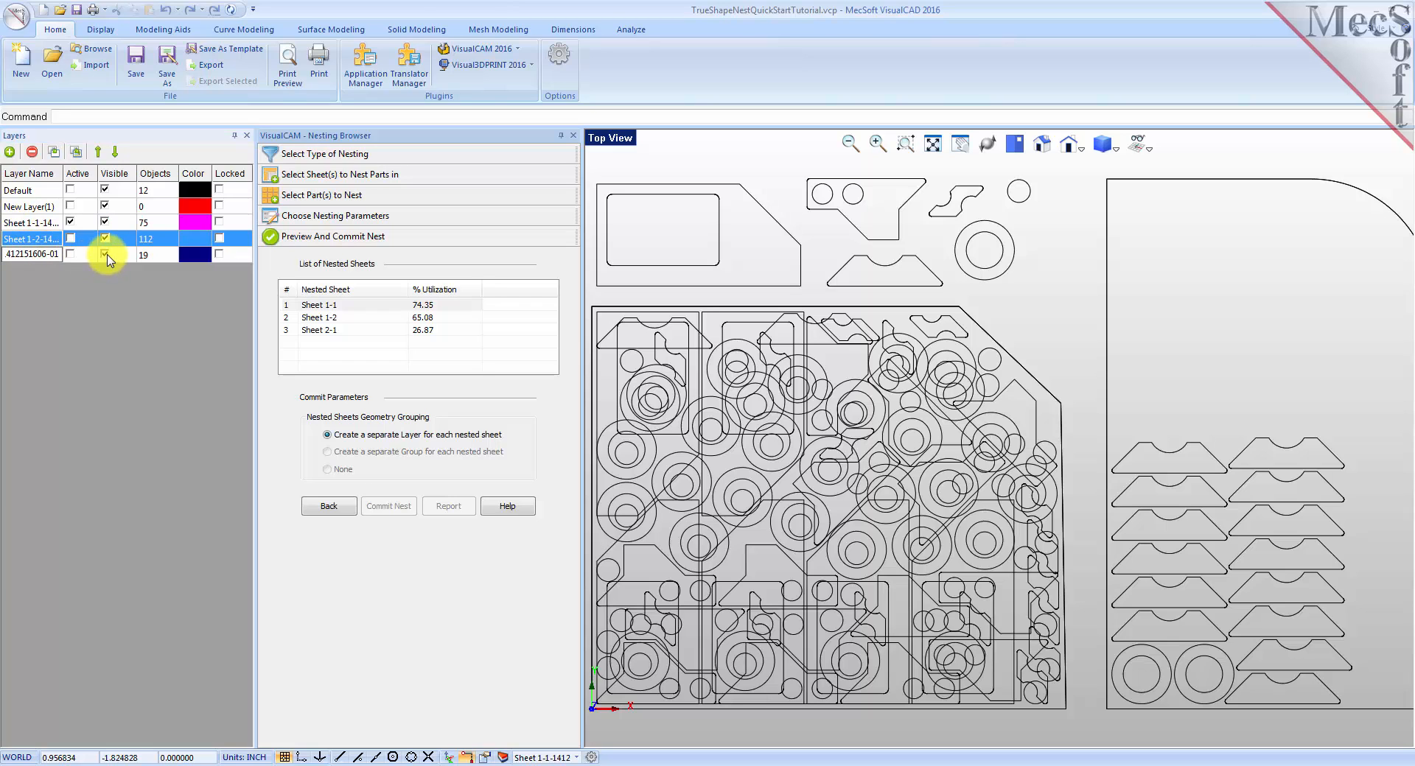
pyautogui.click(106, 254)
pyautogui.click(105, 239)
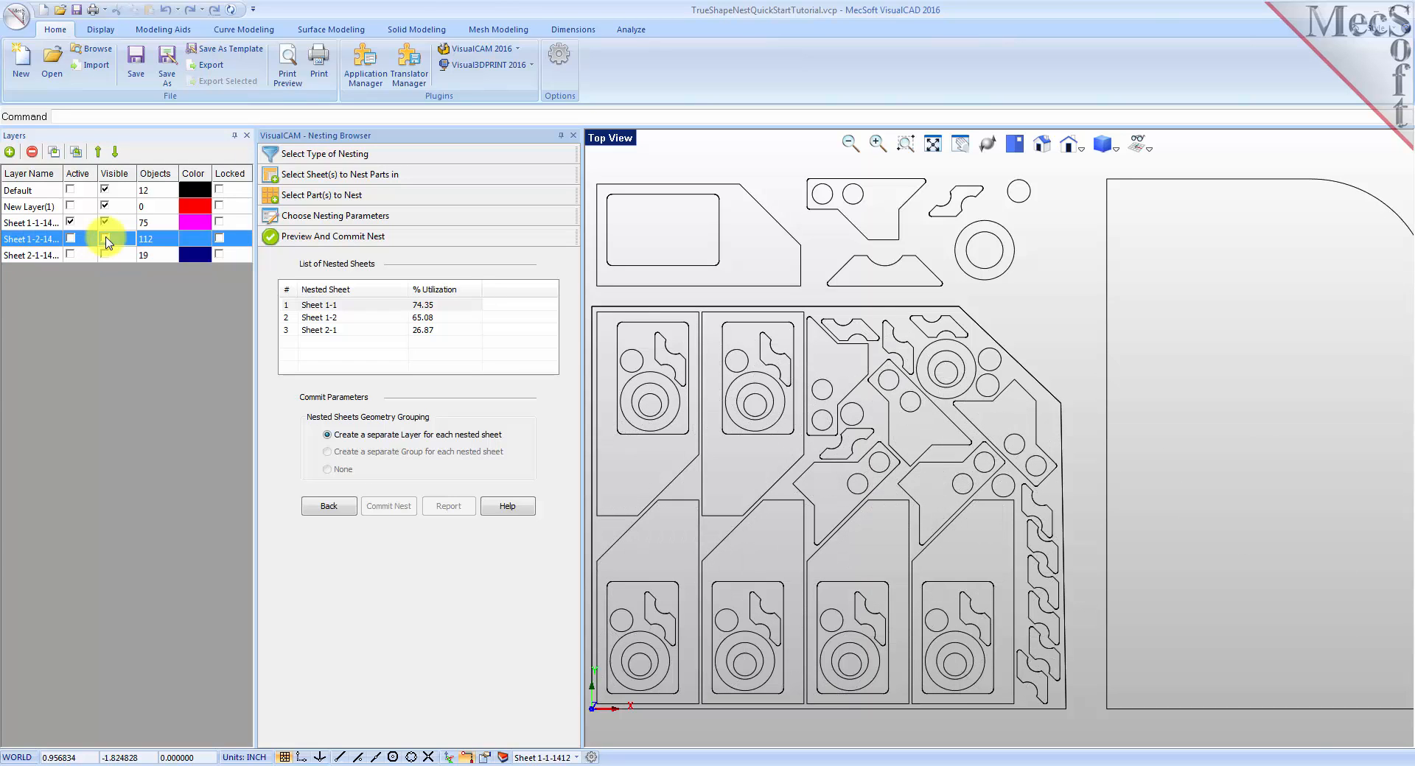
pyautogui.click(105, 239)
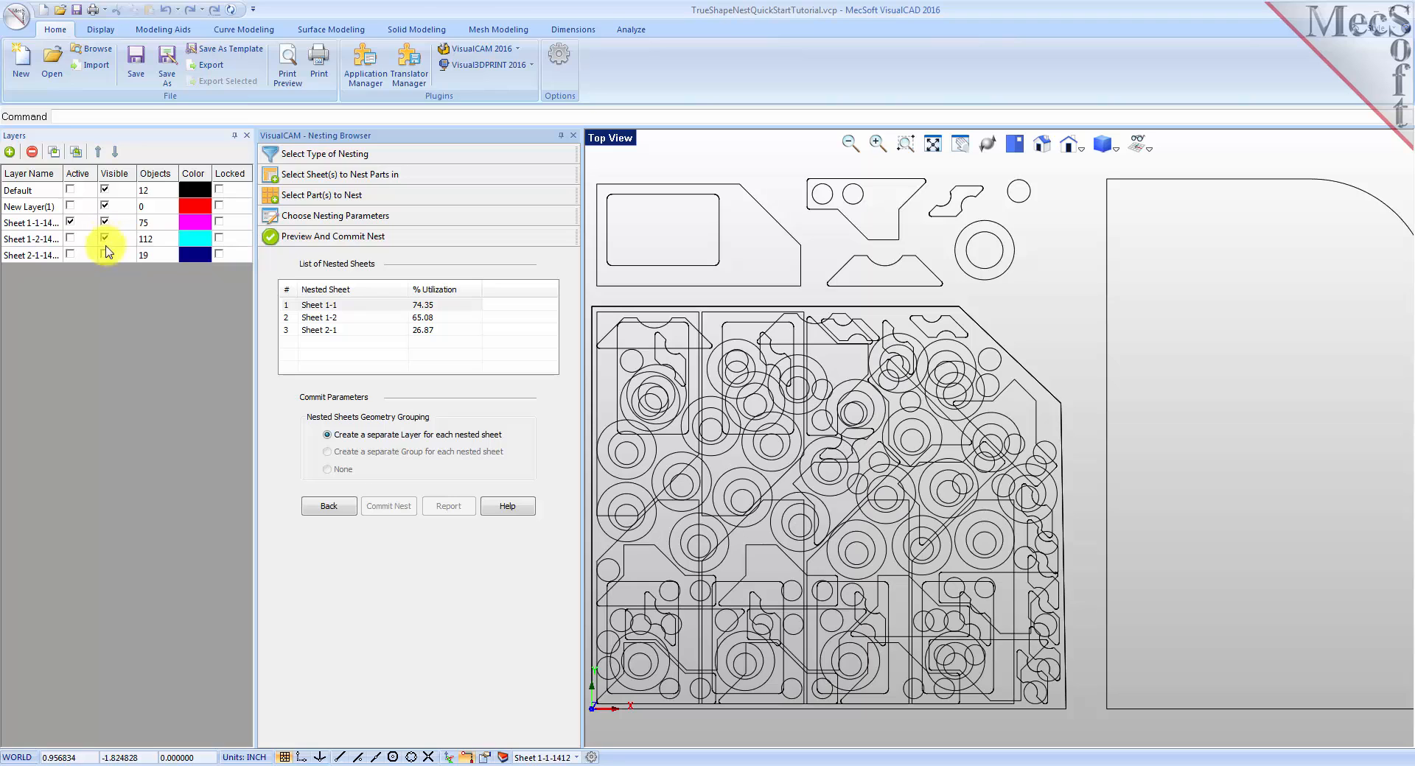
pyautogui.click(107, 254)
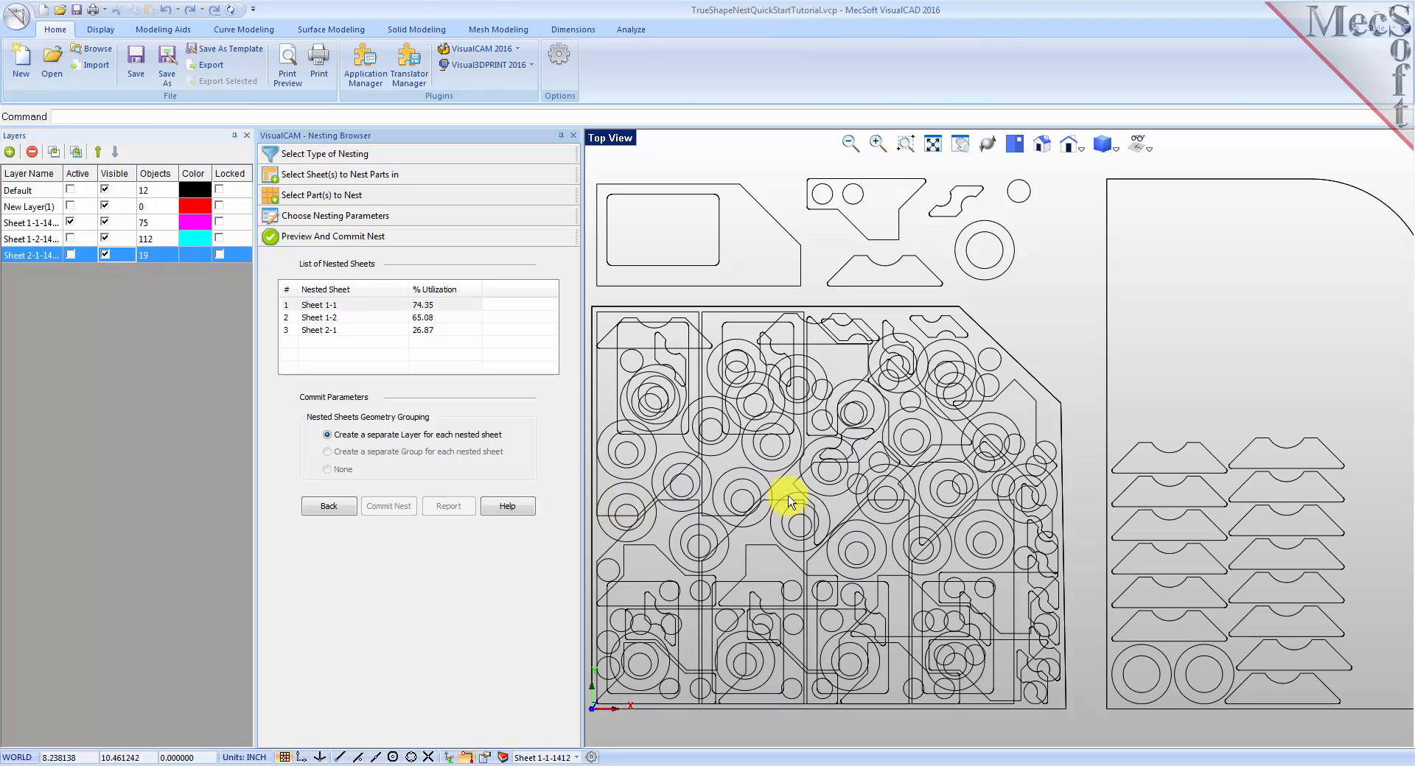